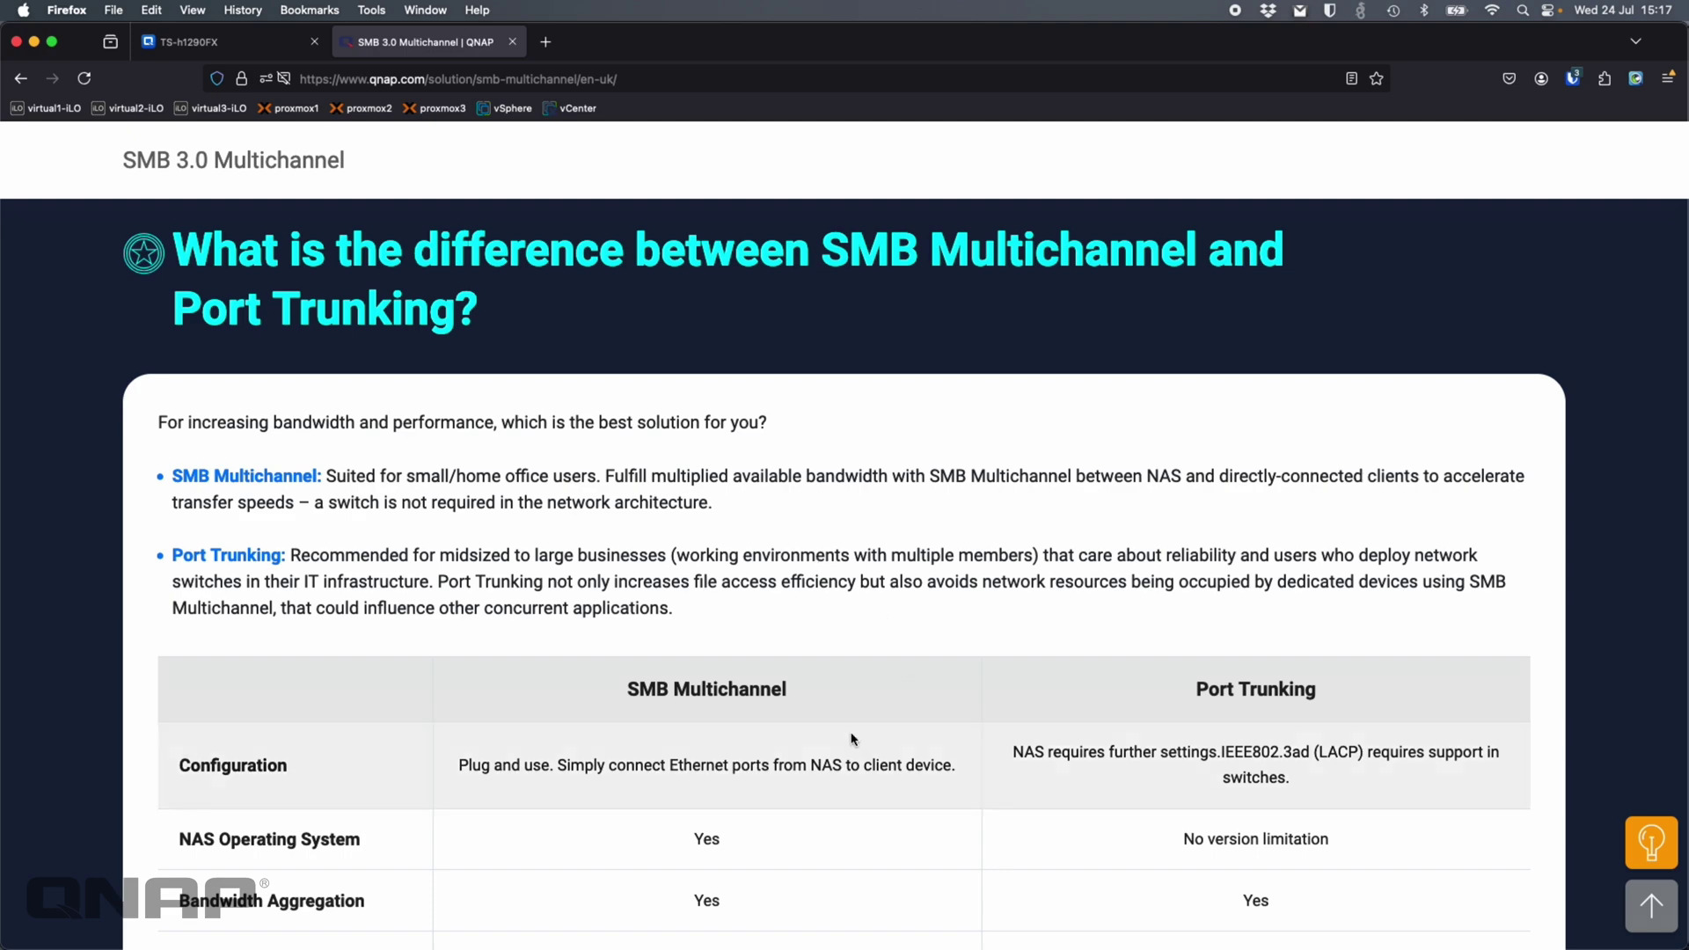
Scroll the QNAP SMB 3.0 Multichannel page down to the SMB Multichannel vs Port Trunking comparison
scroll(851, 738, down, 5)
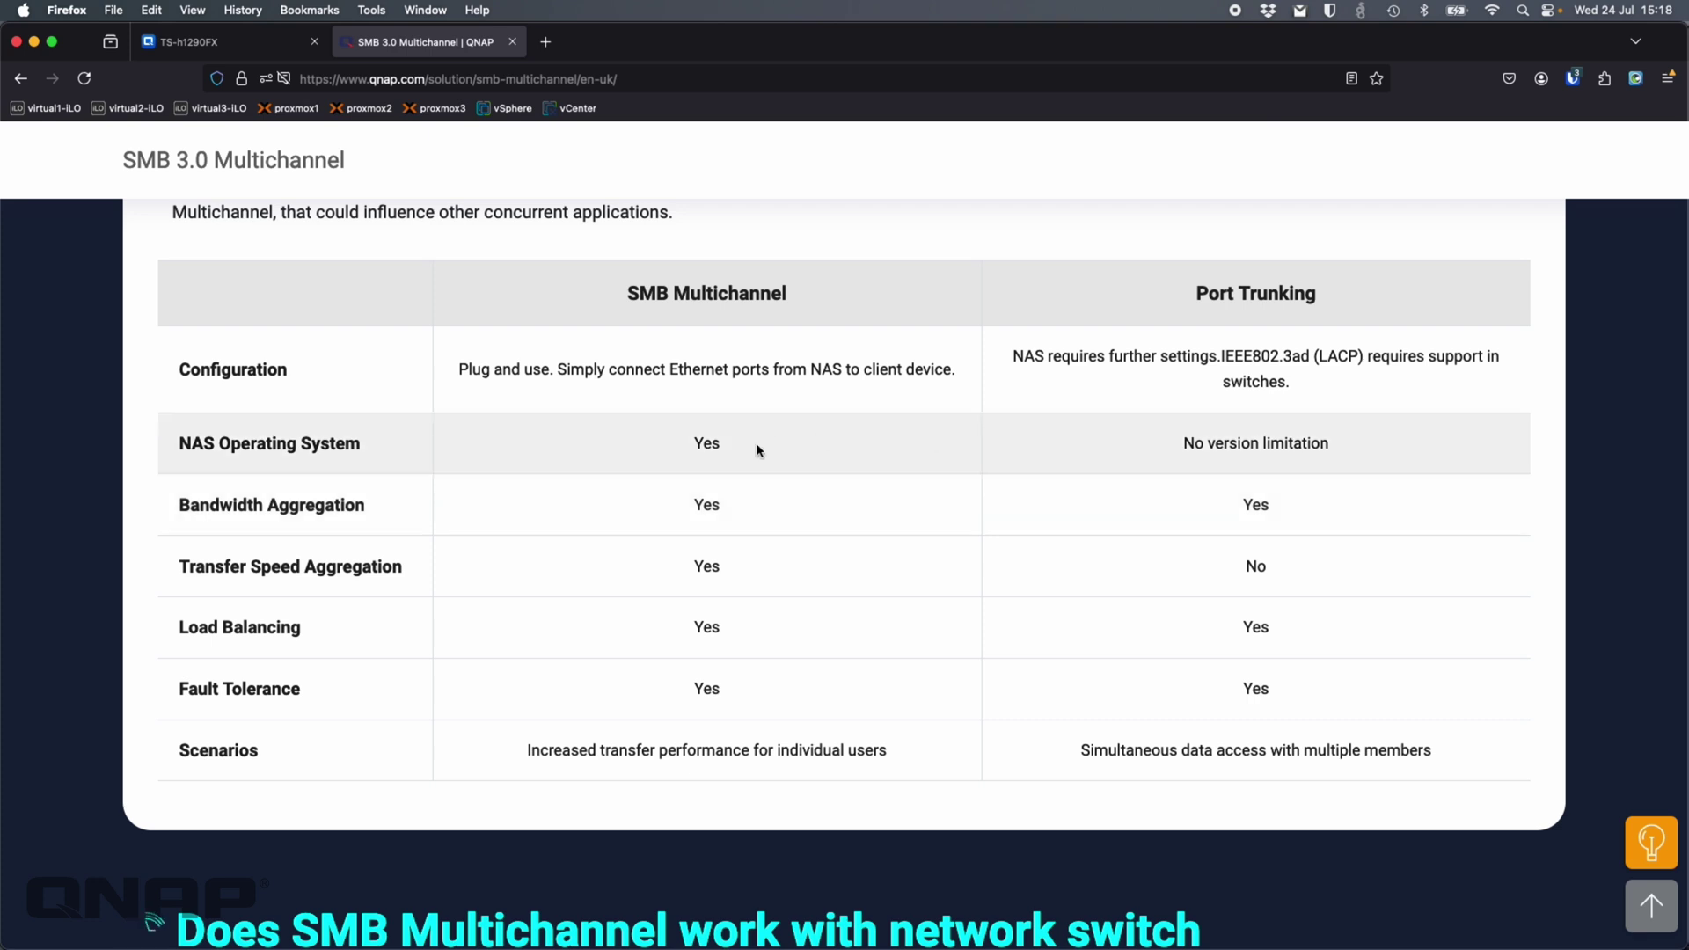
Review the comparison table, then switch to the TS-h1290FX QuTS hero desktop
scroll(592, 445, up, 2)
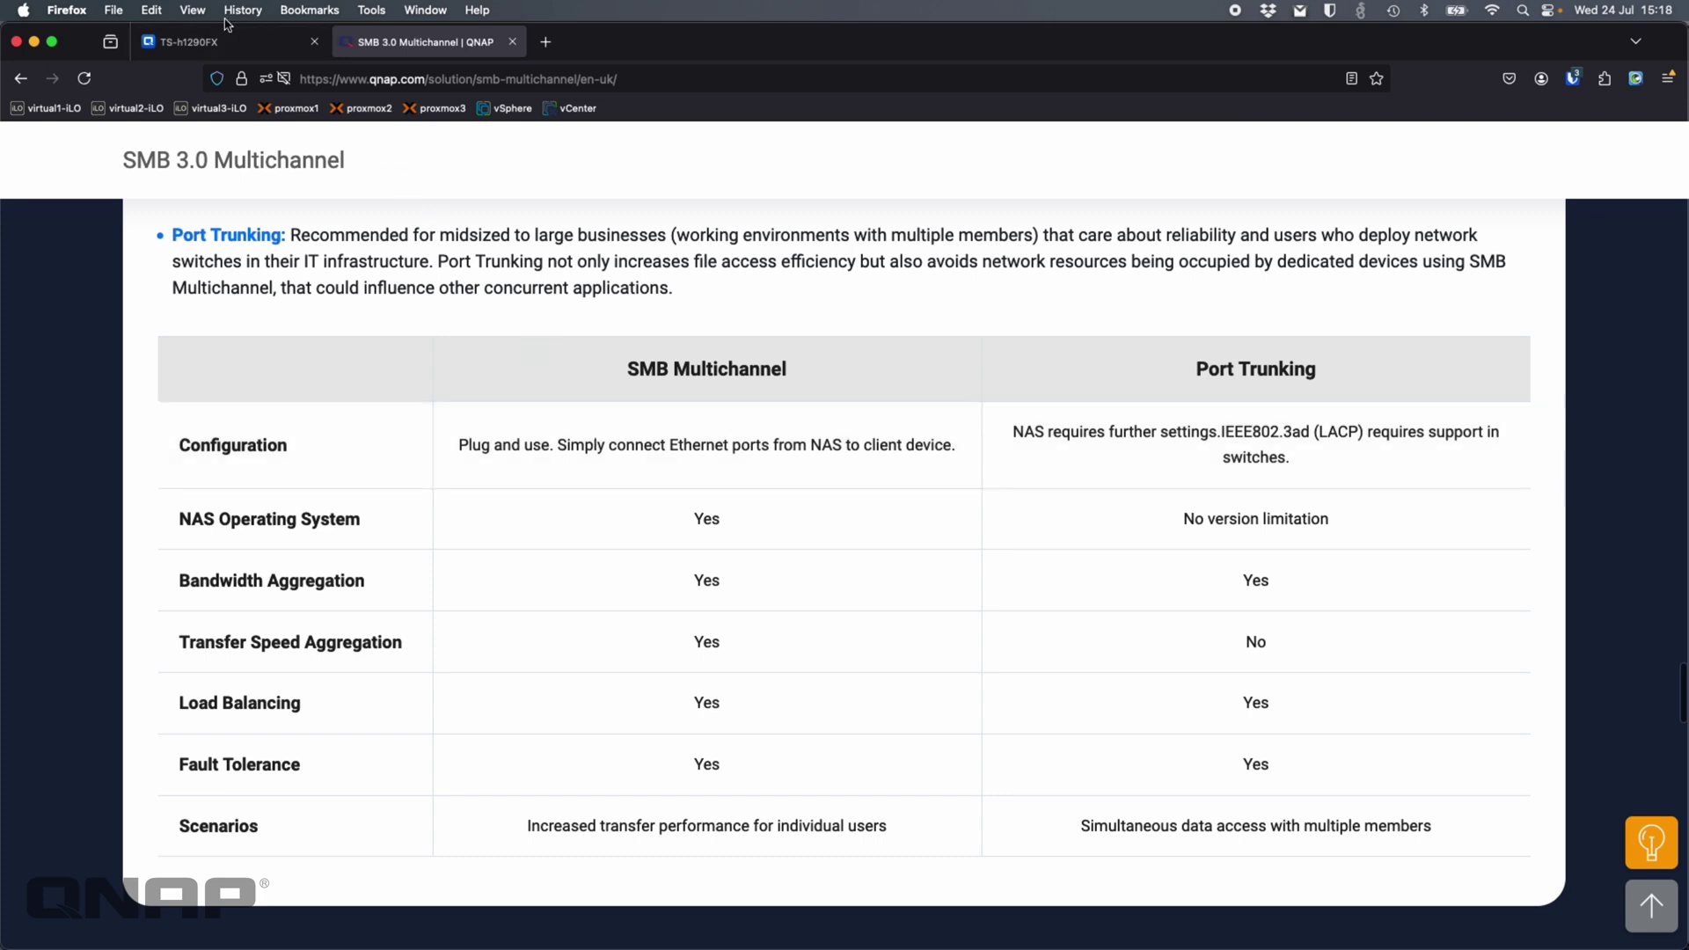
click(221, 44)
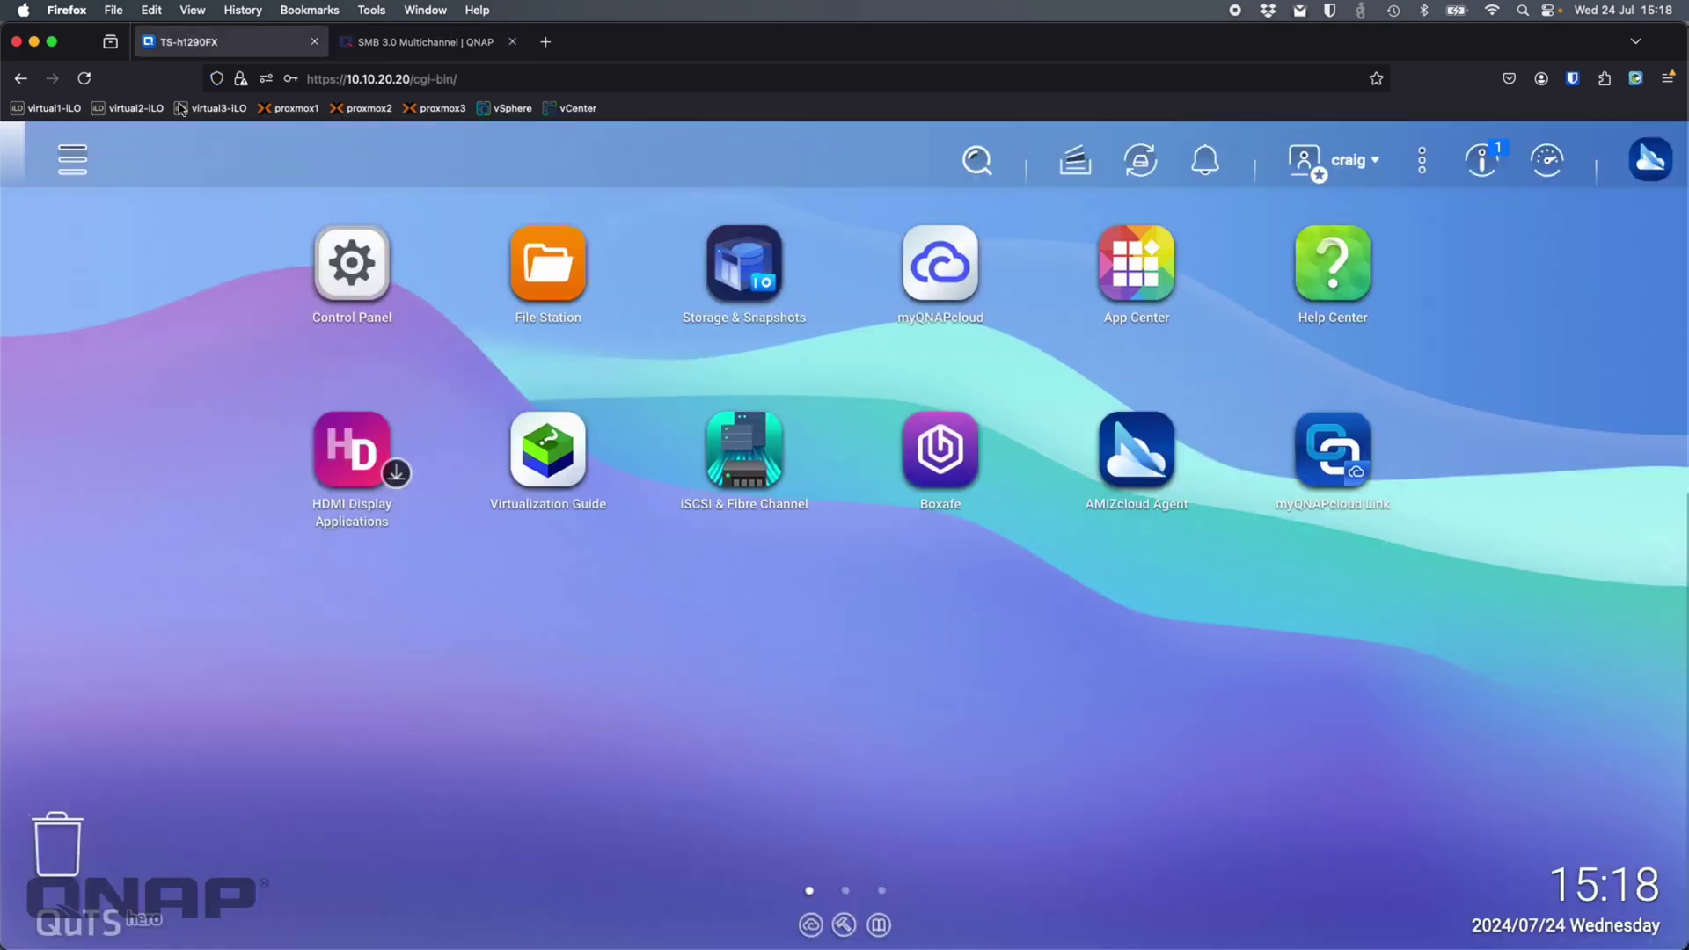
In Control Panel's Win/Mac/NFS/WebDAV settings, show SMB Multichannel Settings listing six adapters in Automatic mode
click(352, 277)
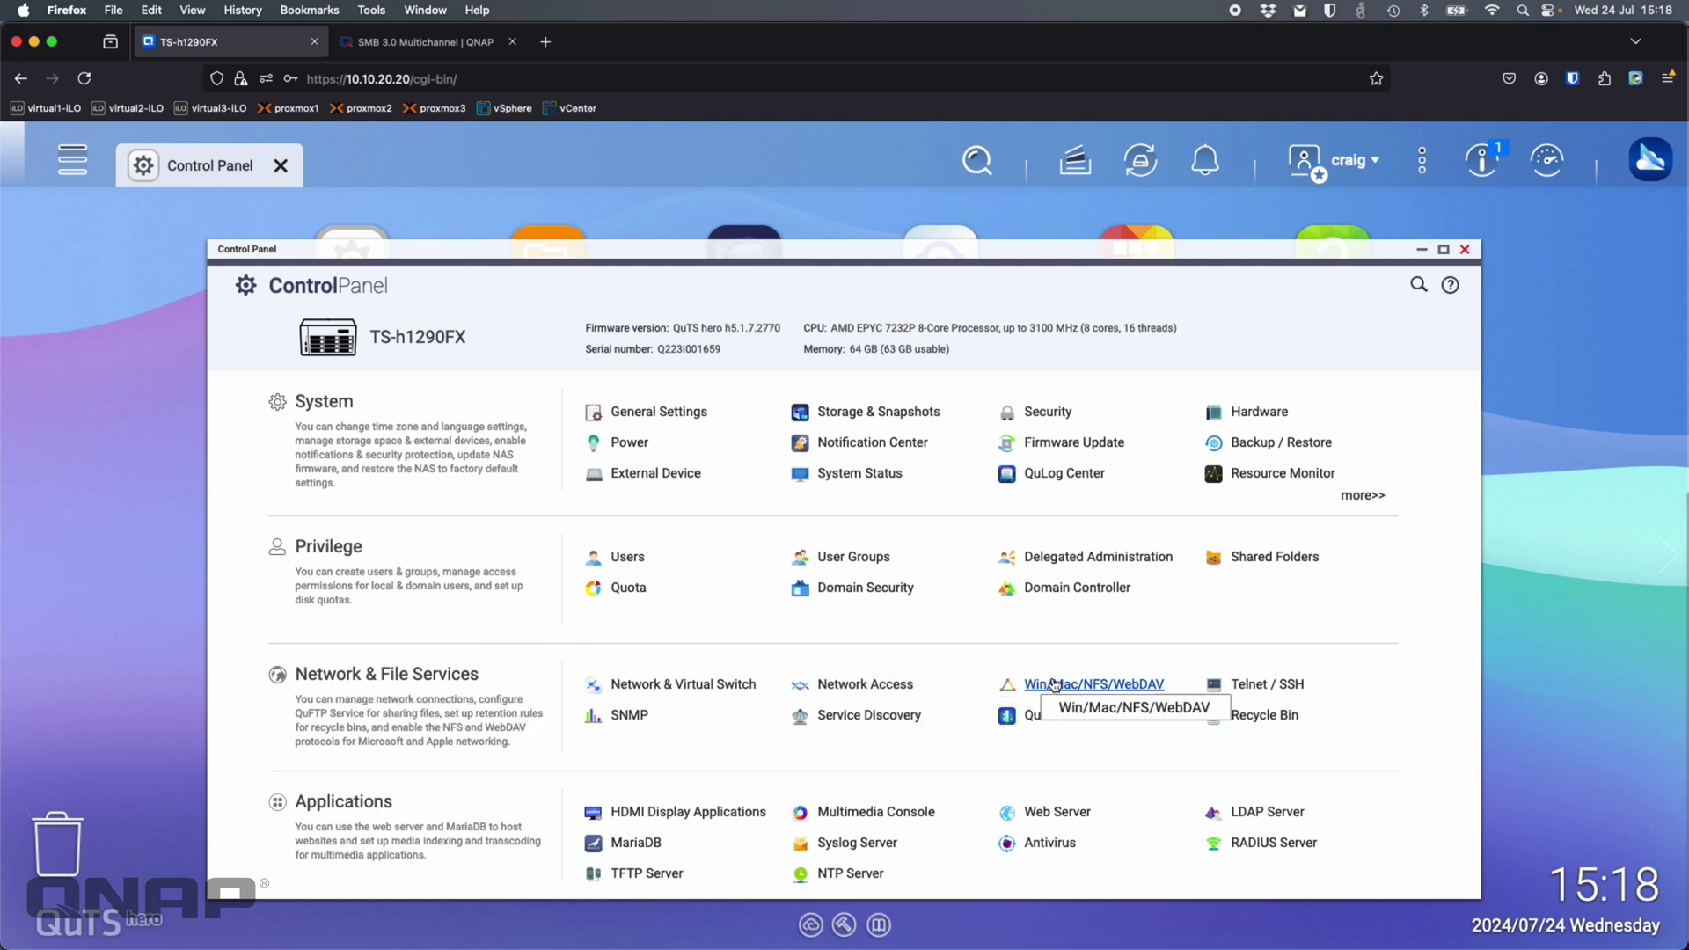
click(1080, 687)
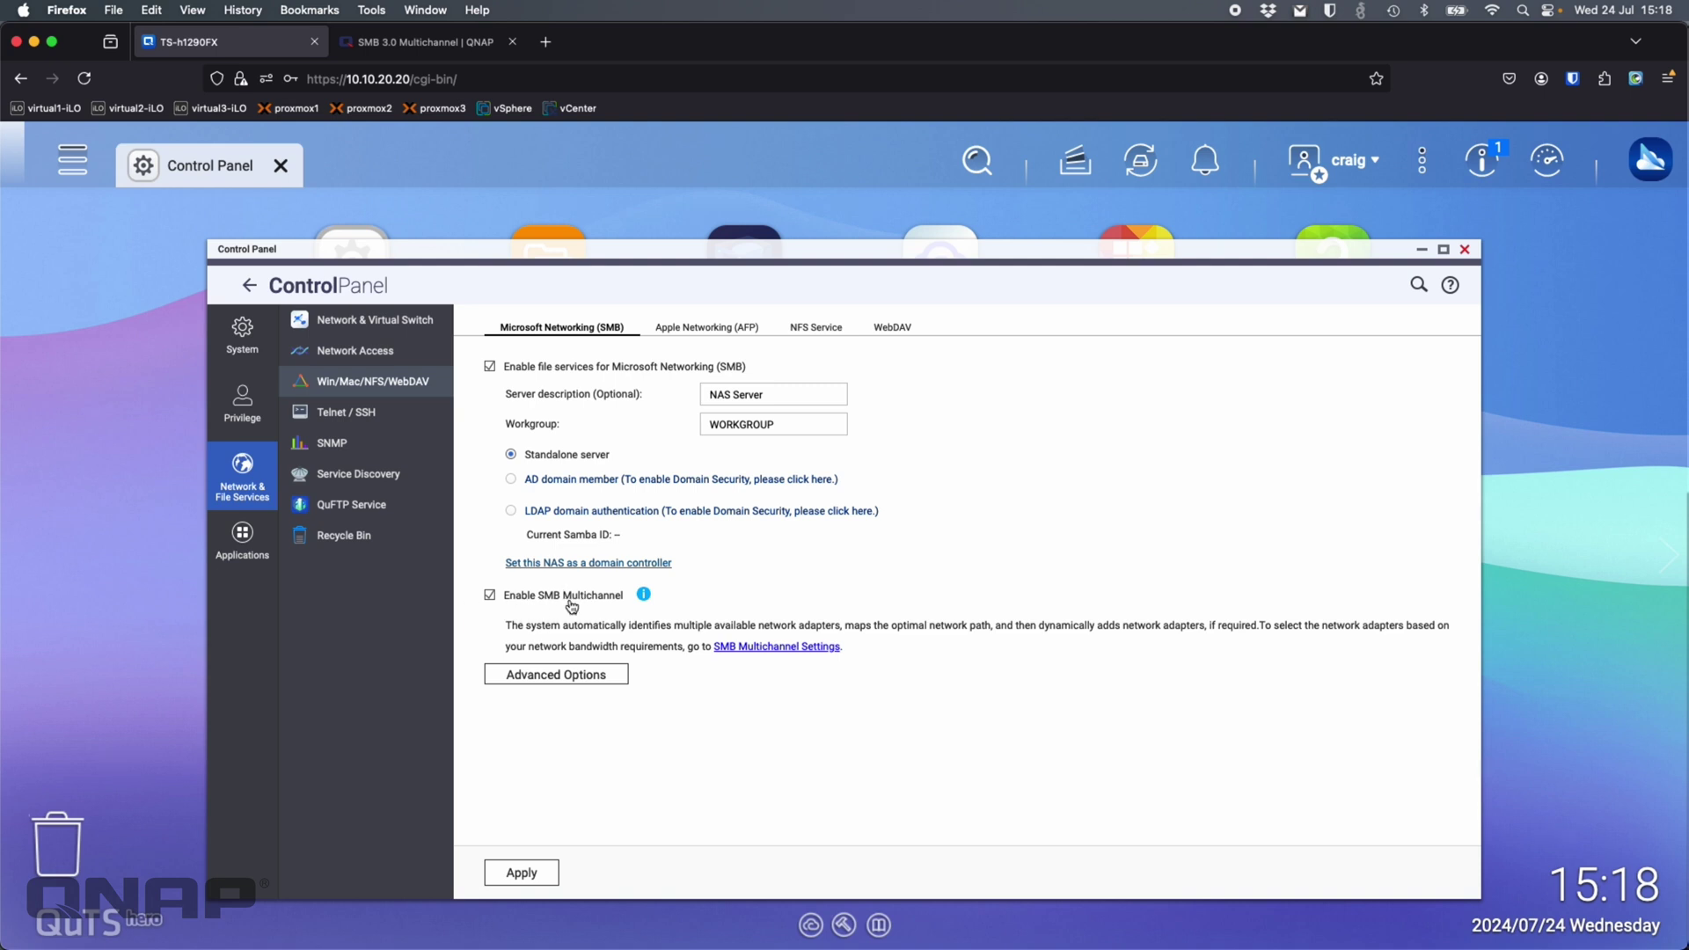
click(761, 650)
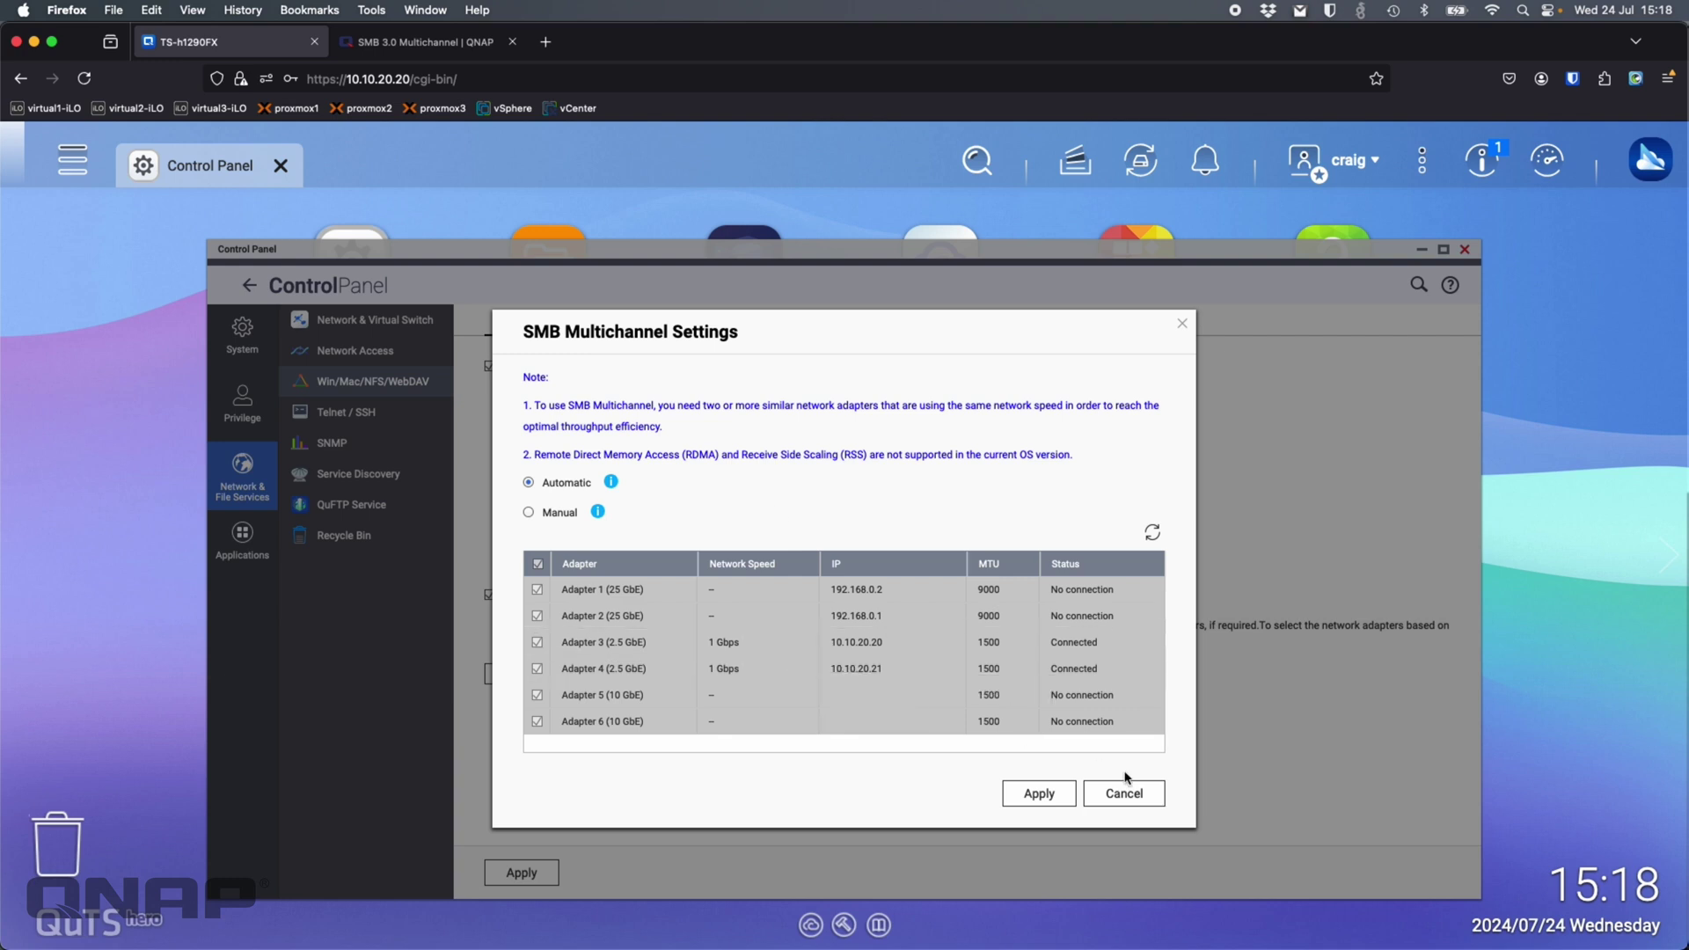
Cancel the SMB Multichannel Settings dialog without changes and close Control Panel
click(1157, 797)
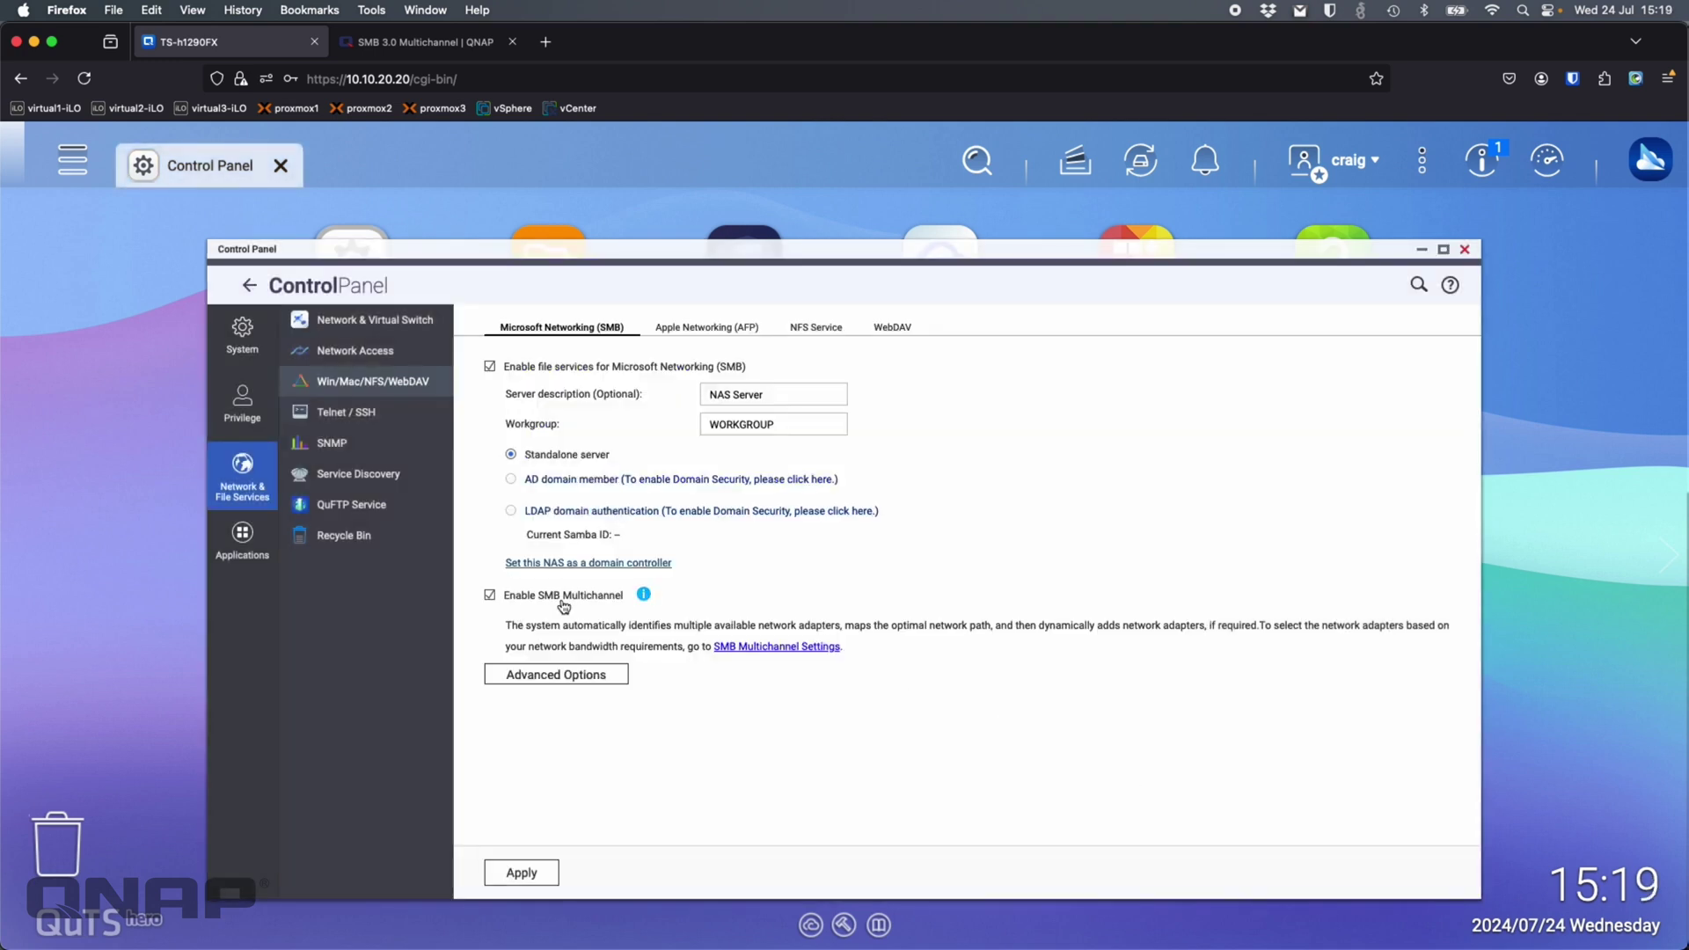
click(1464, 253)
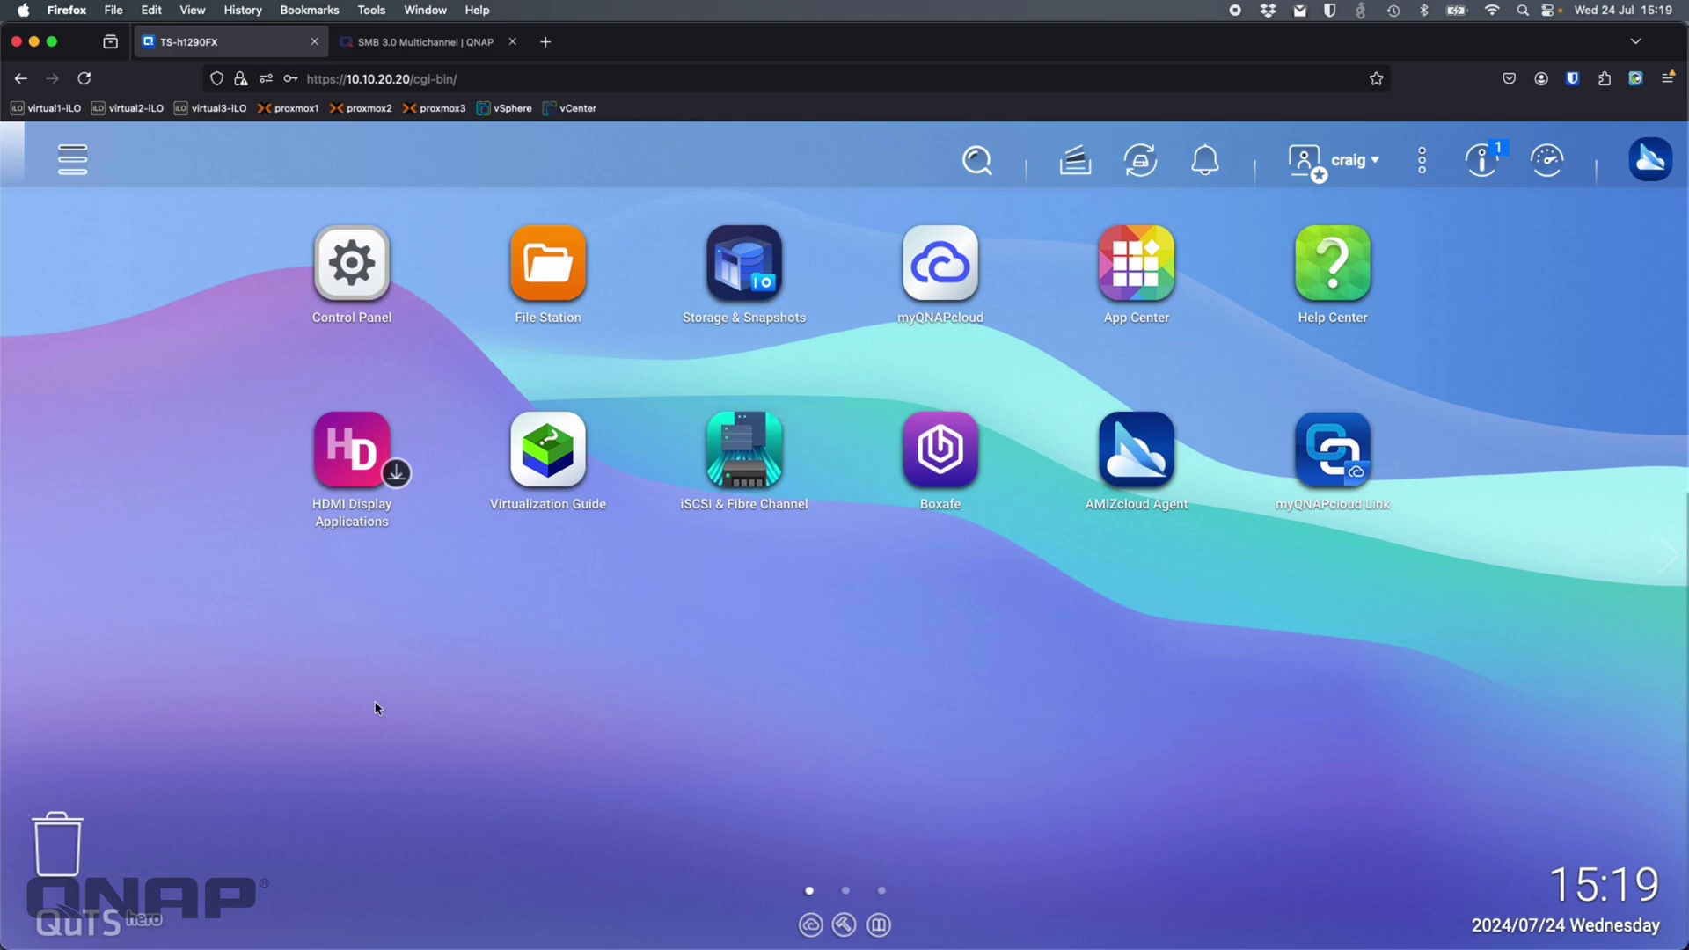
Launch Network & Virtual Switch and view Interfaces, showing Adapters 3 and 4 at 1 Gbps
click(72, 159)
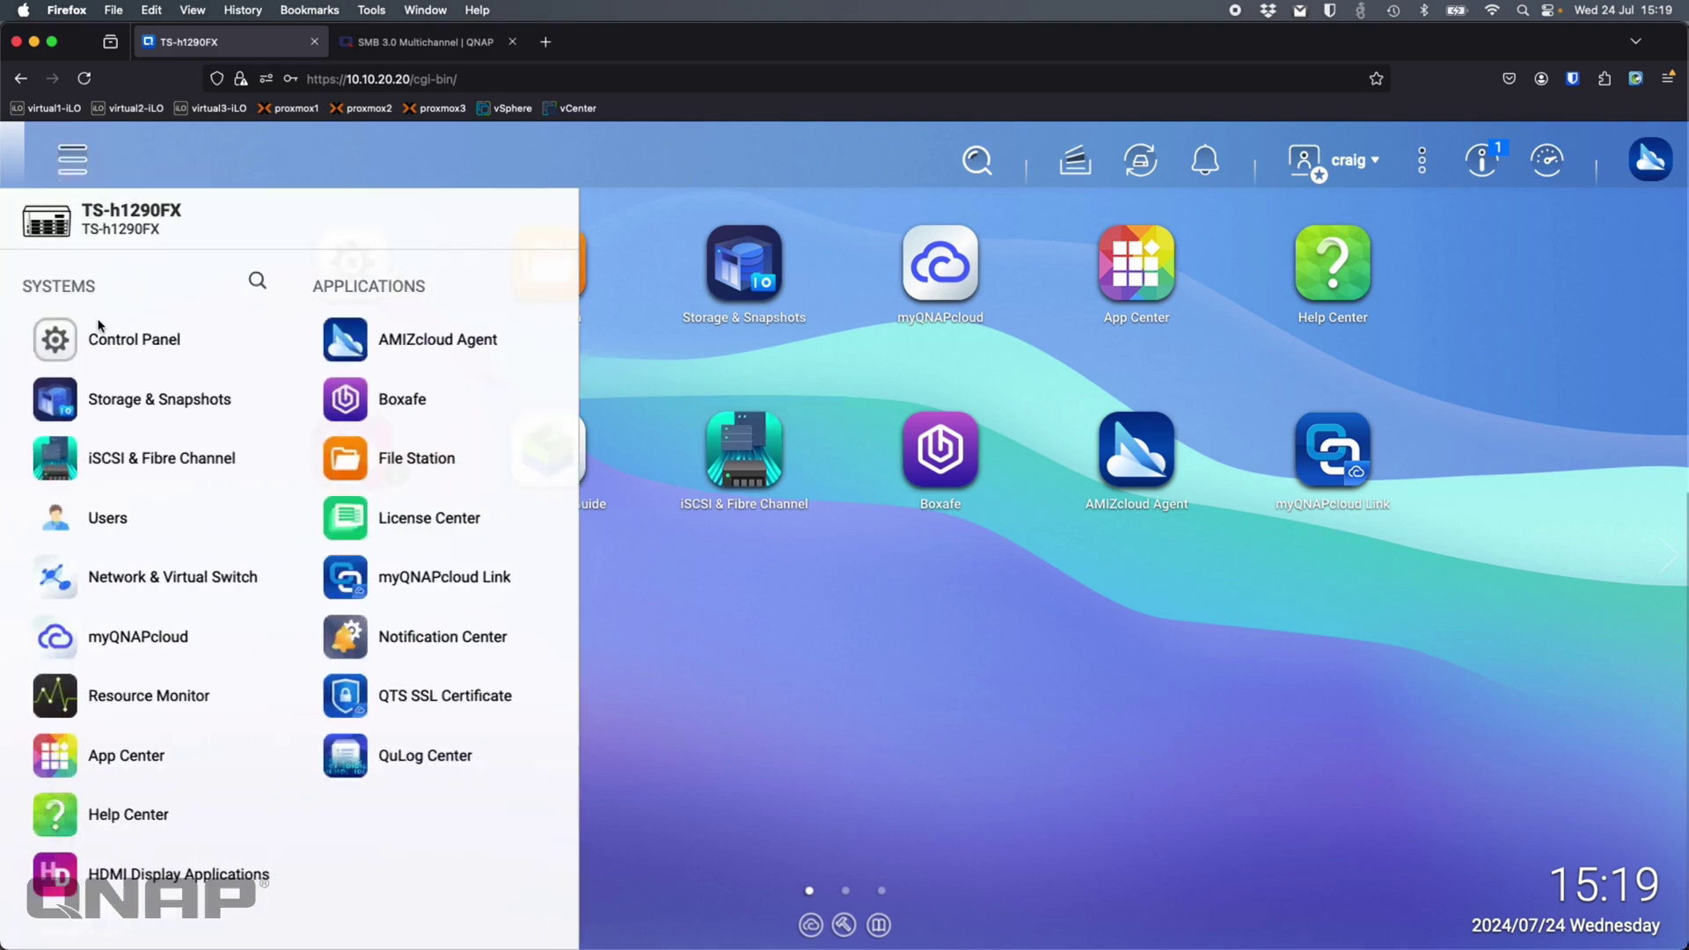
click(193, 574)
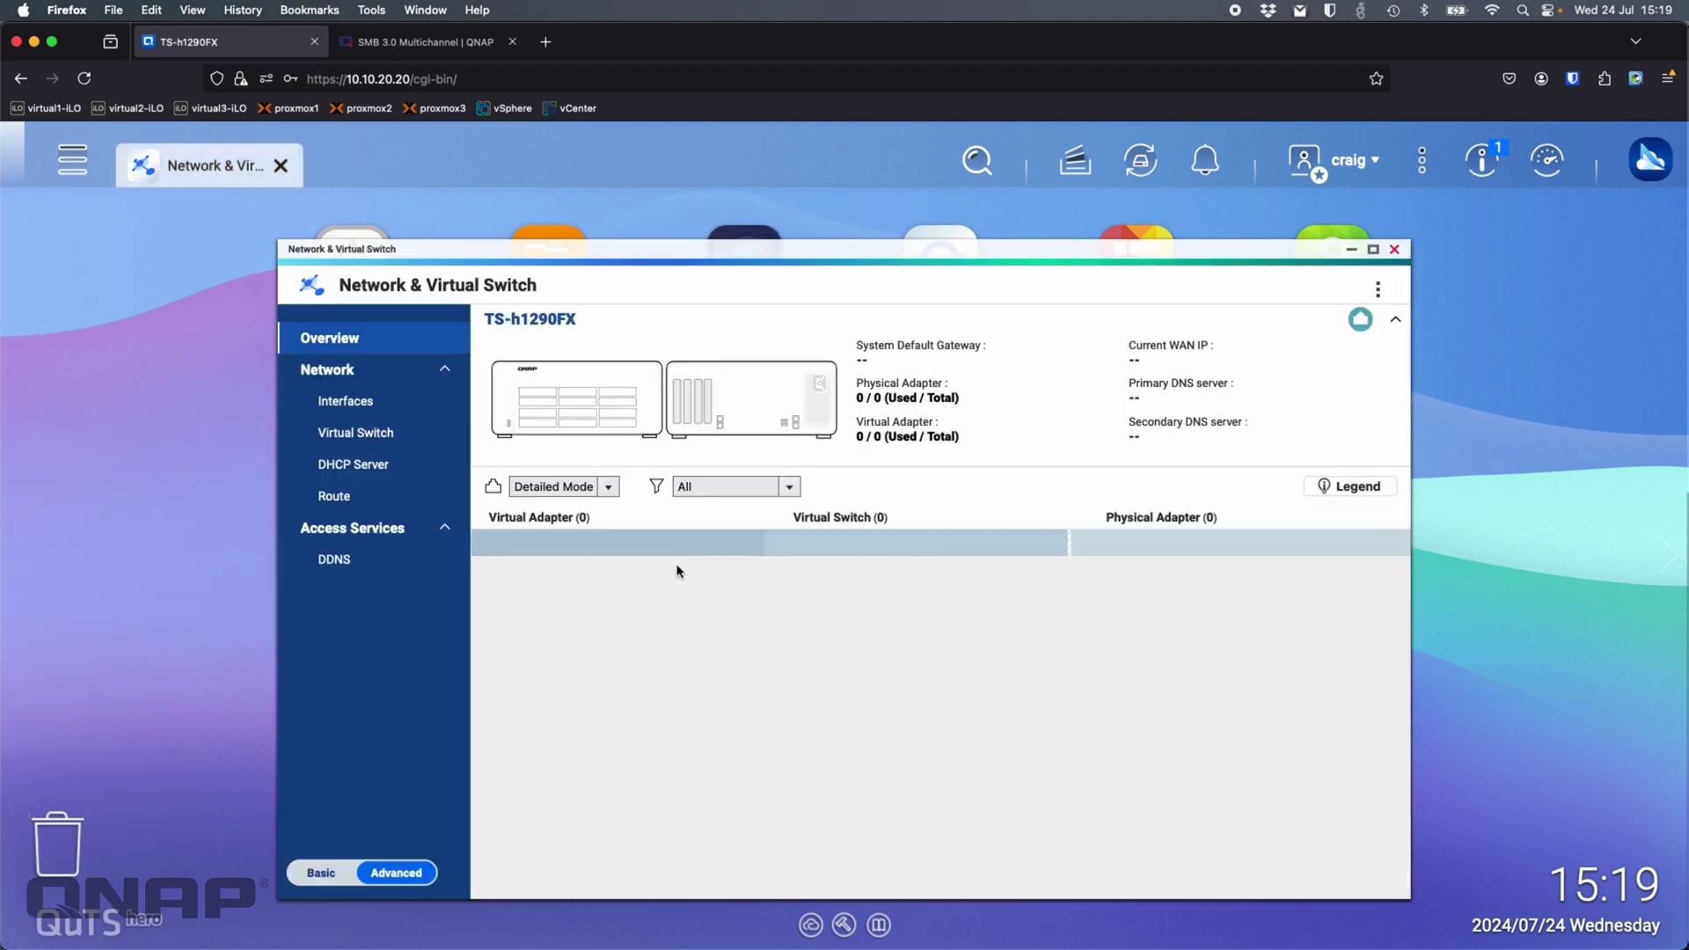
click(347, 403)
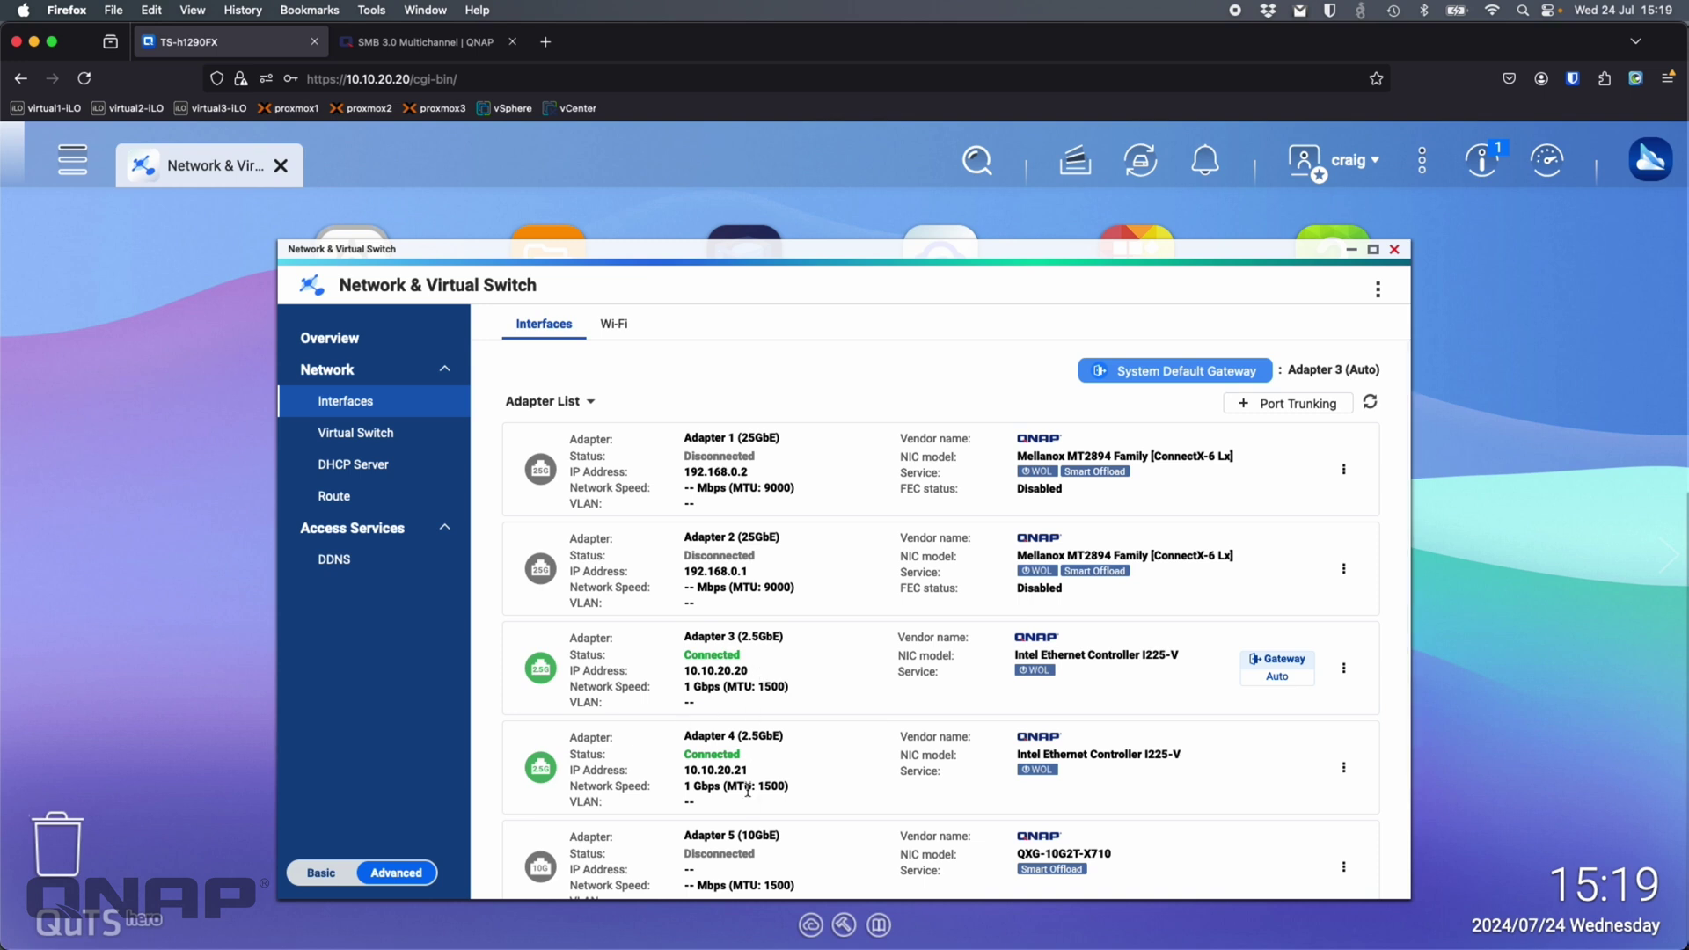
mouse_move(721, 742)
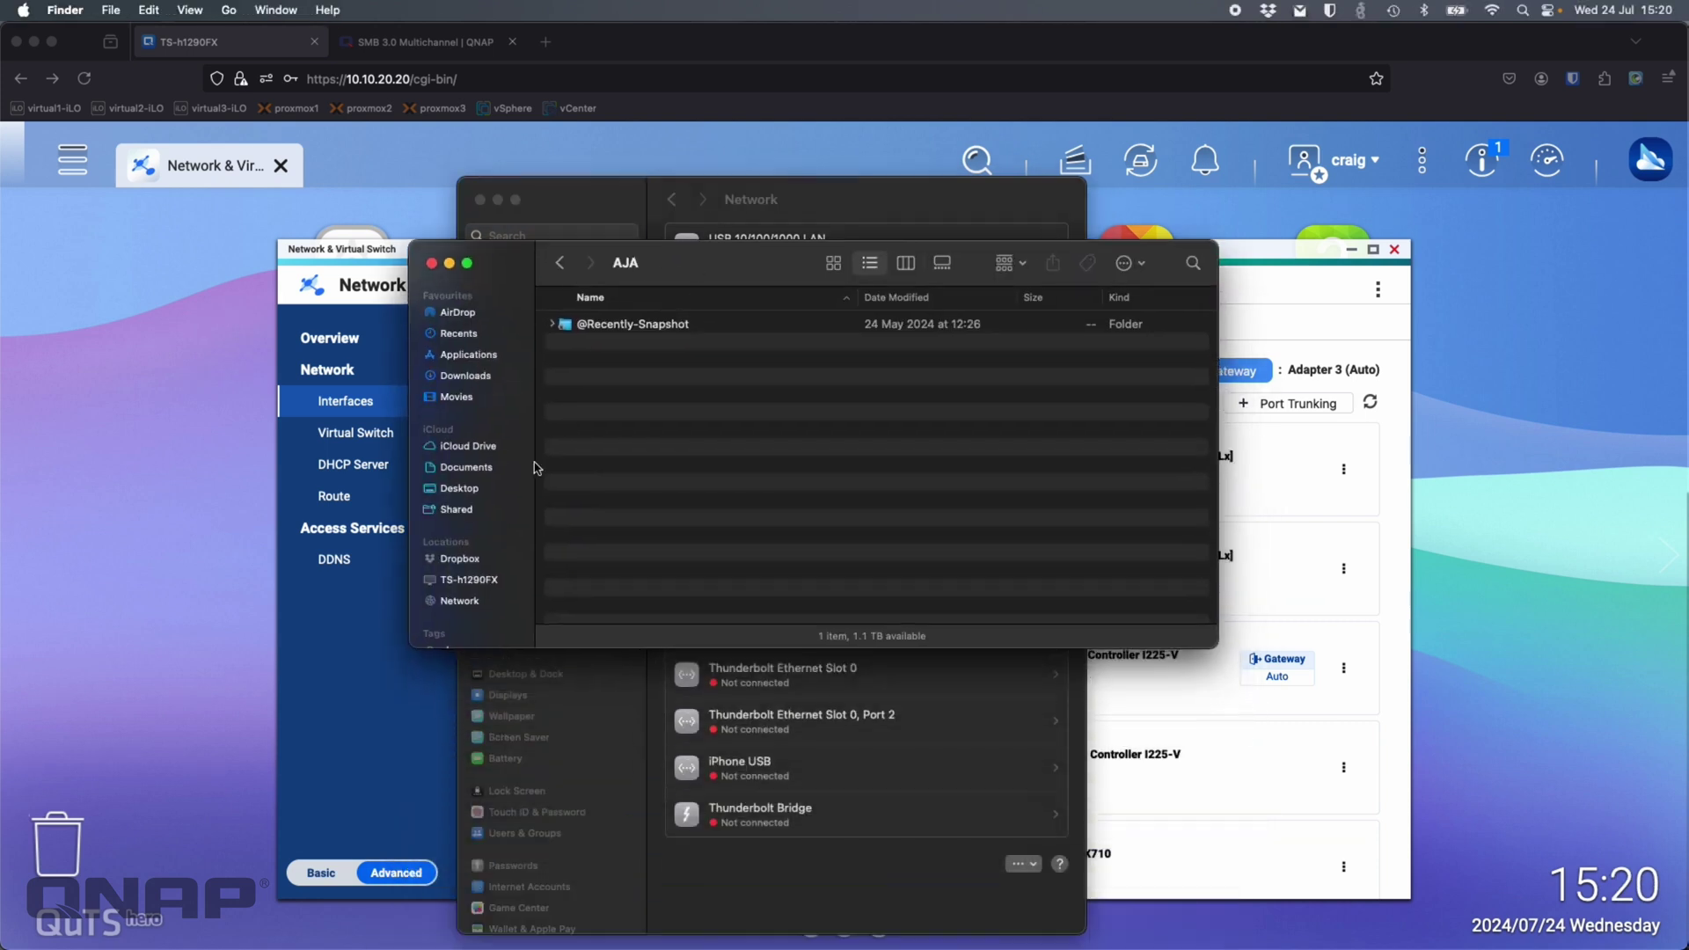
Open the AJA share on the TS-h1290FX NAS in Finder
click(479, 578)
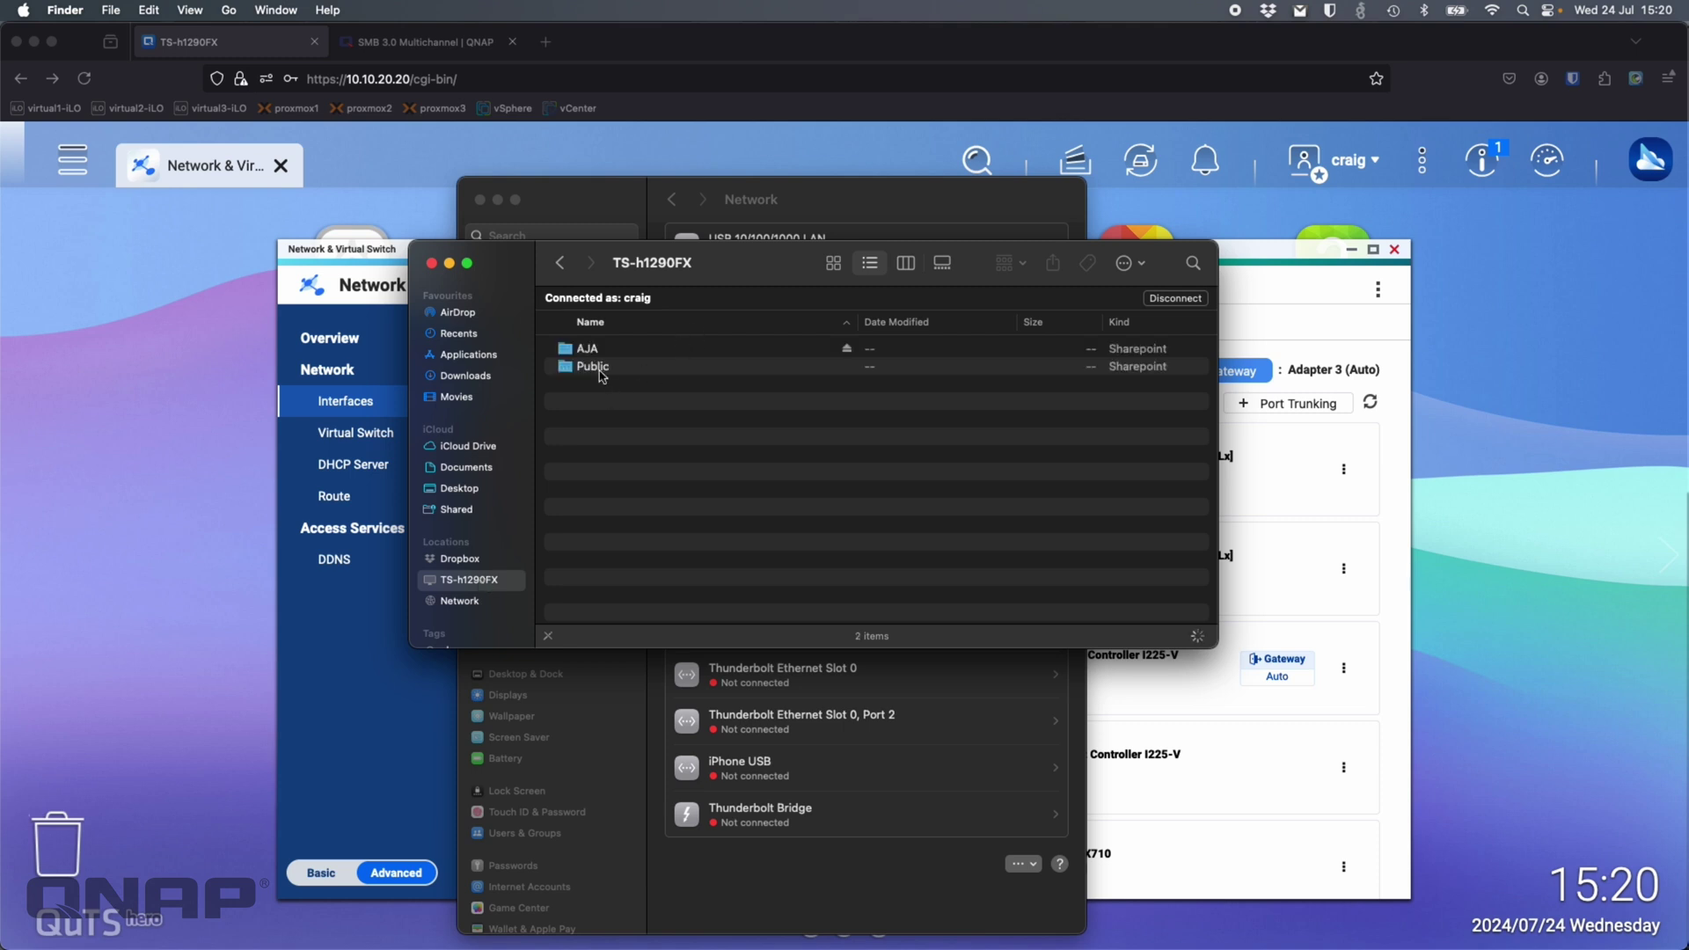
click(594, 352)
double_click(594, 352)
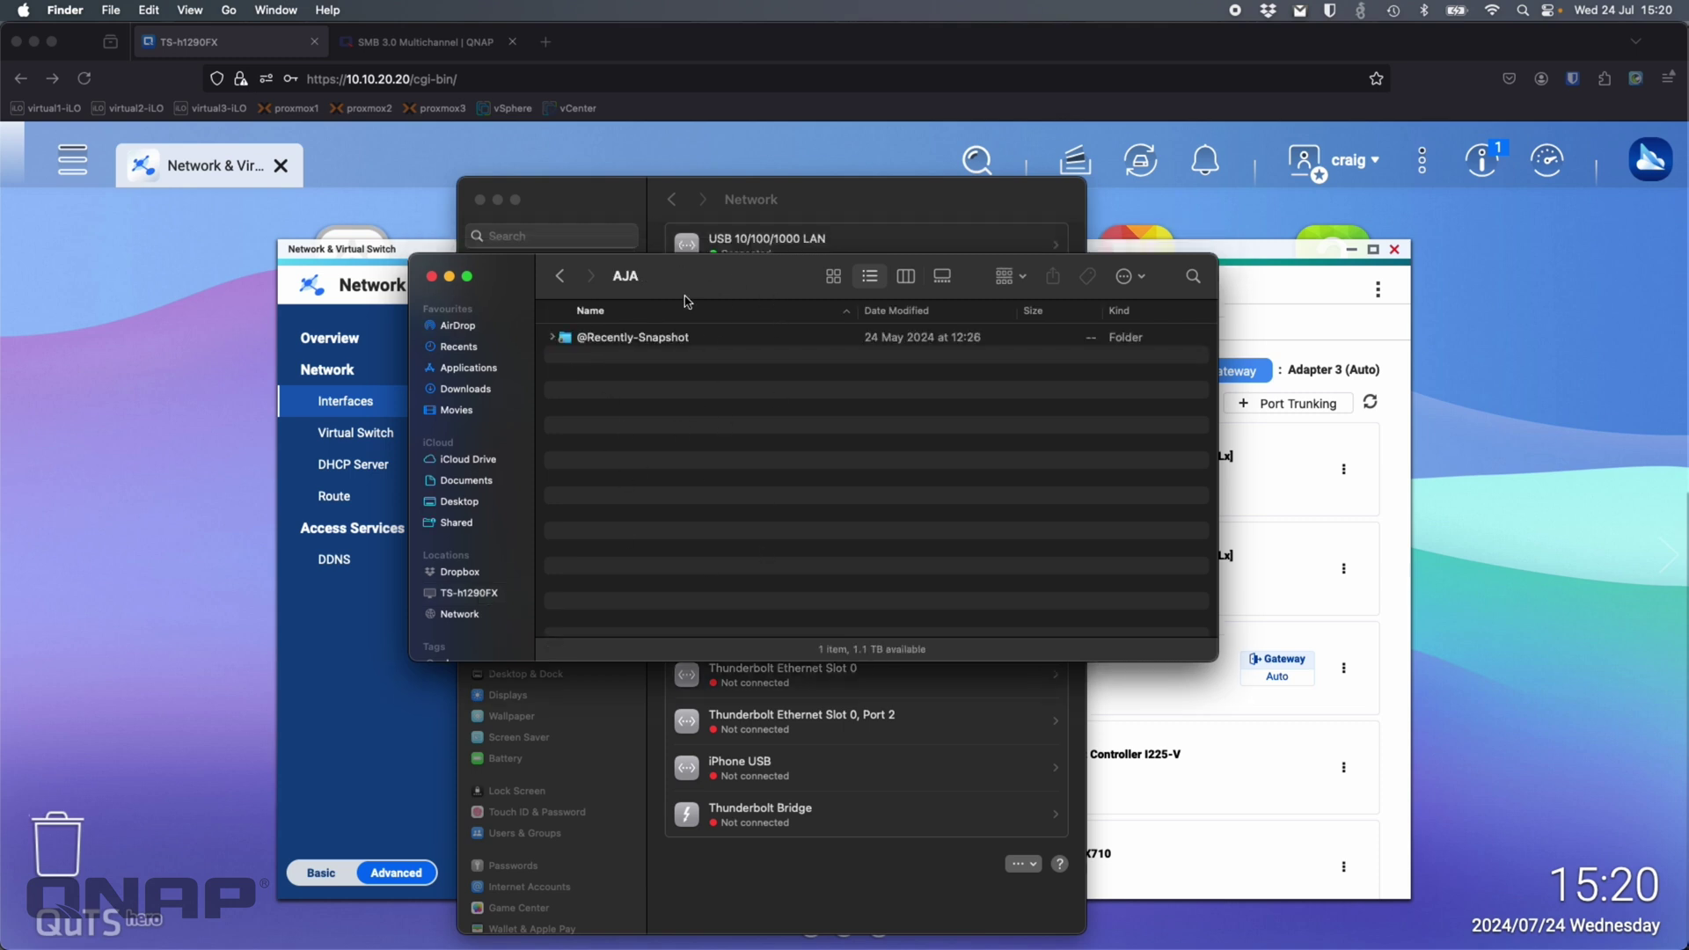
Close the AJA Finder window and the network settings window
key(super+w)
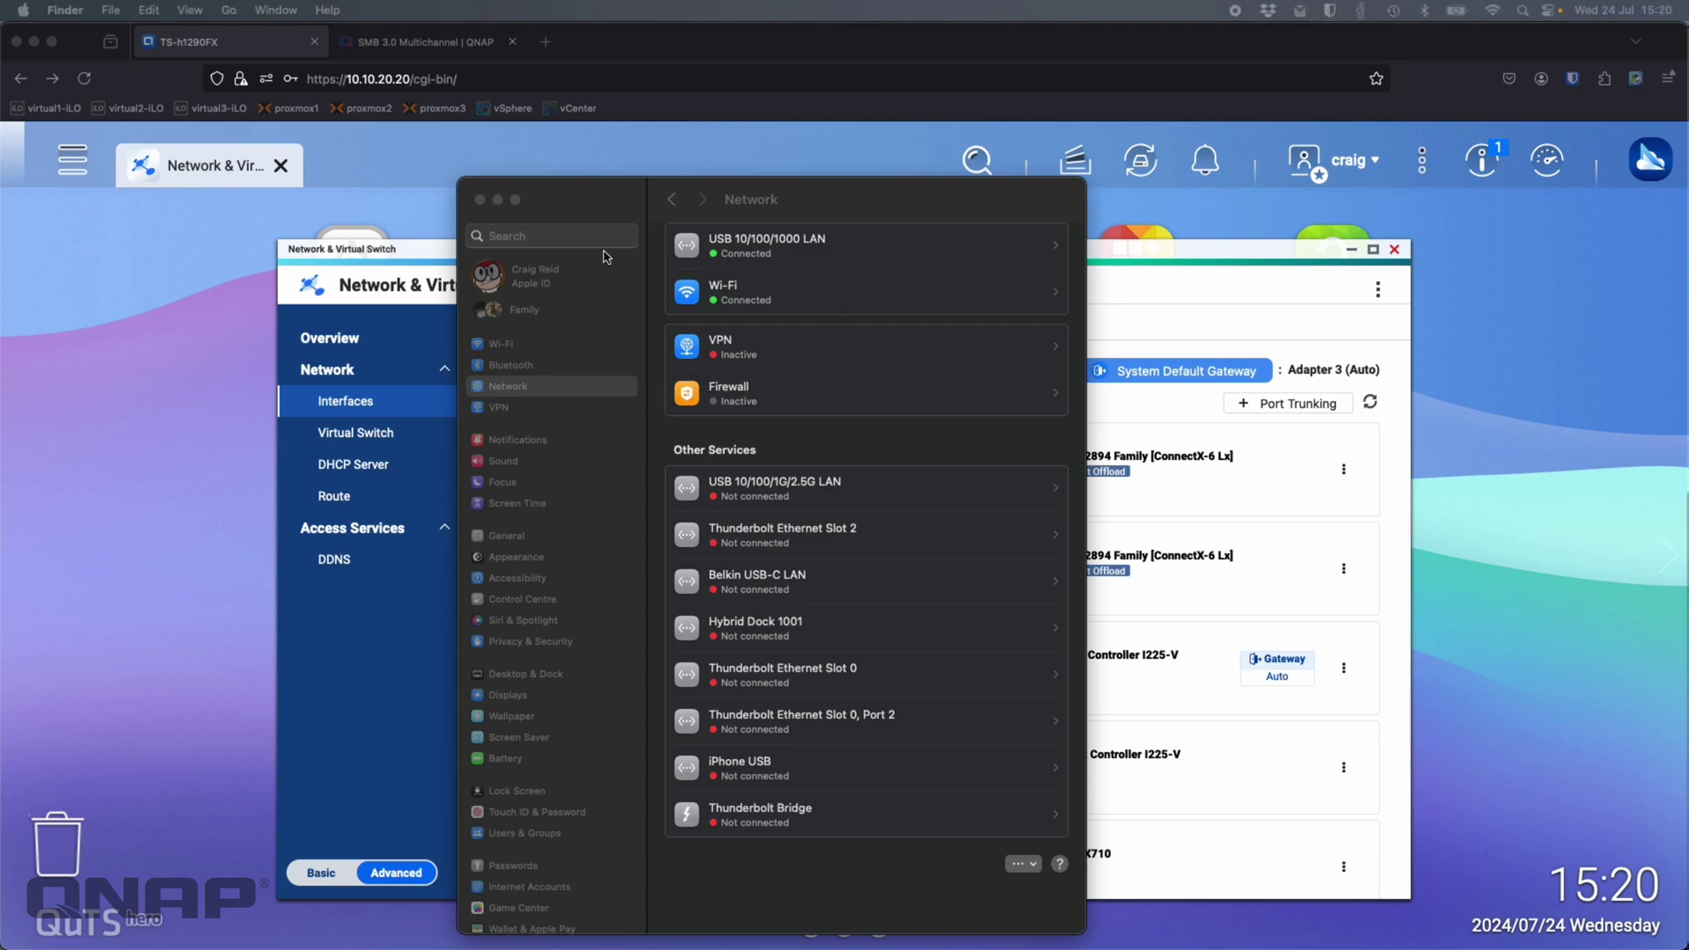
click(595, 211)
key(super+w)
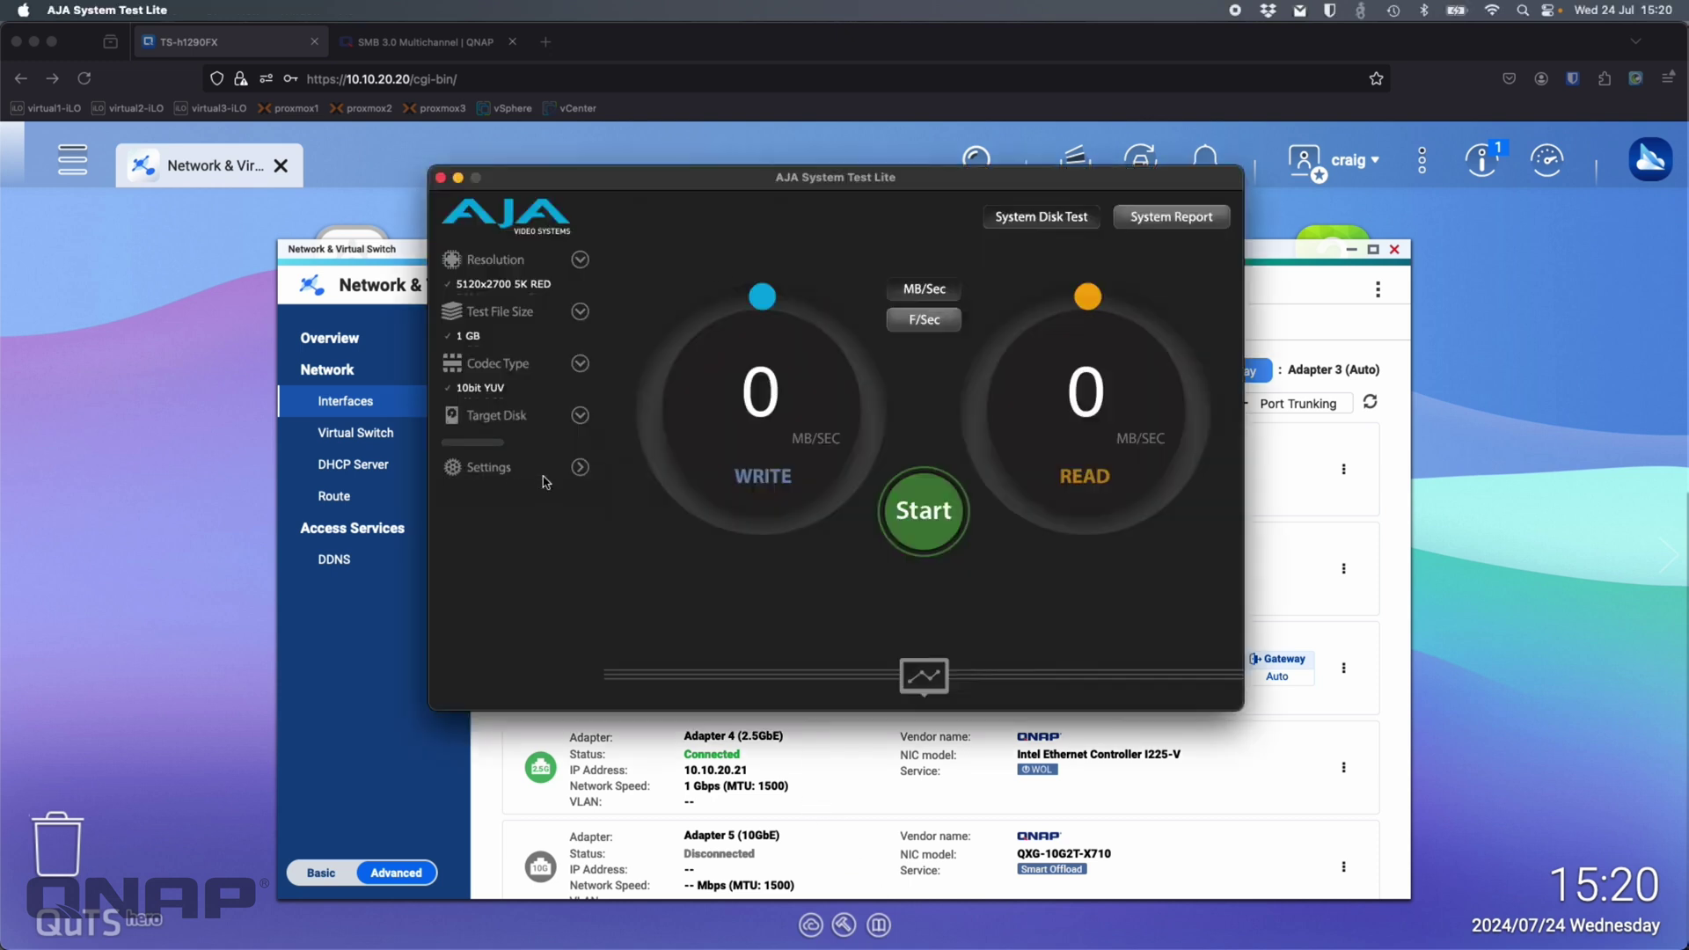
Target the NAS's AJA share and run the disk speed test: 115 MB/sec write, 119 read
click(579, 416)
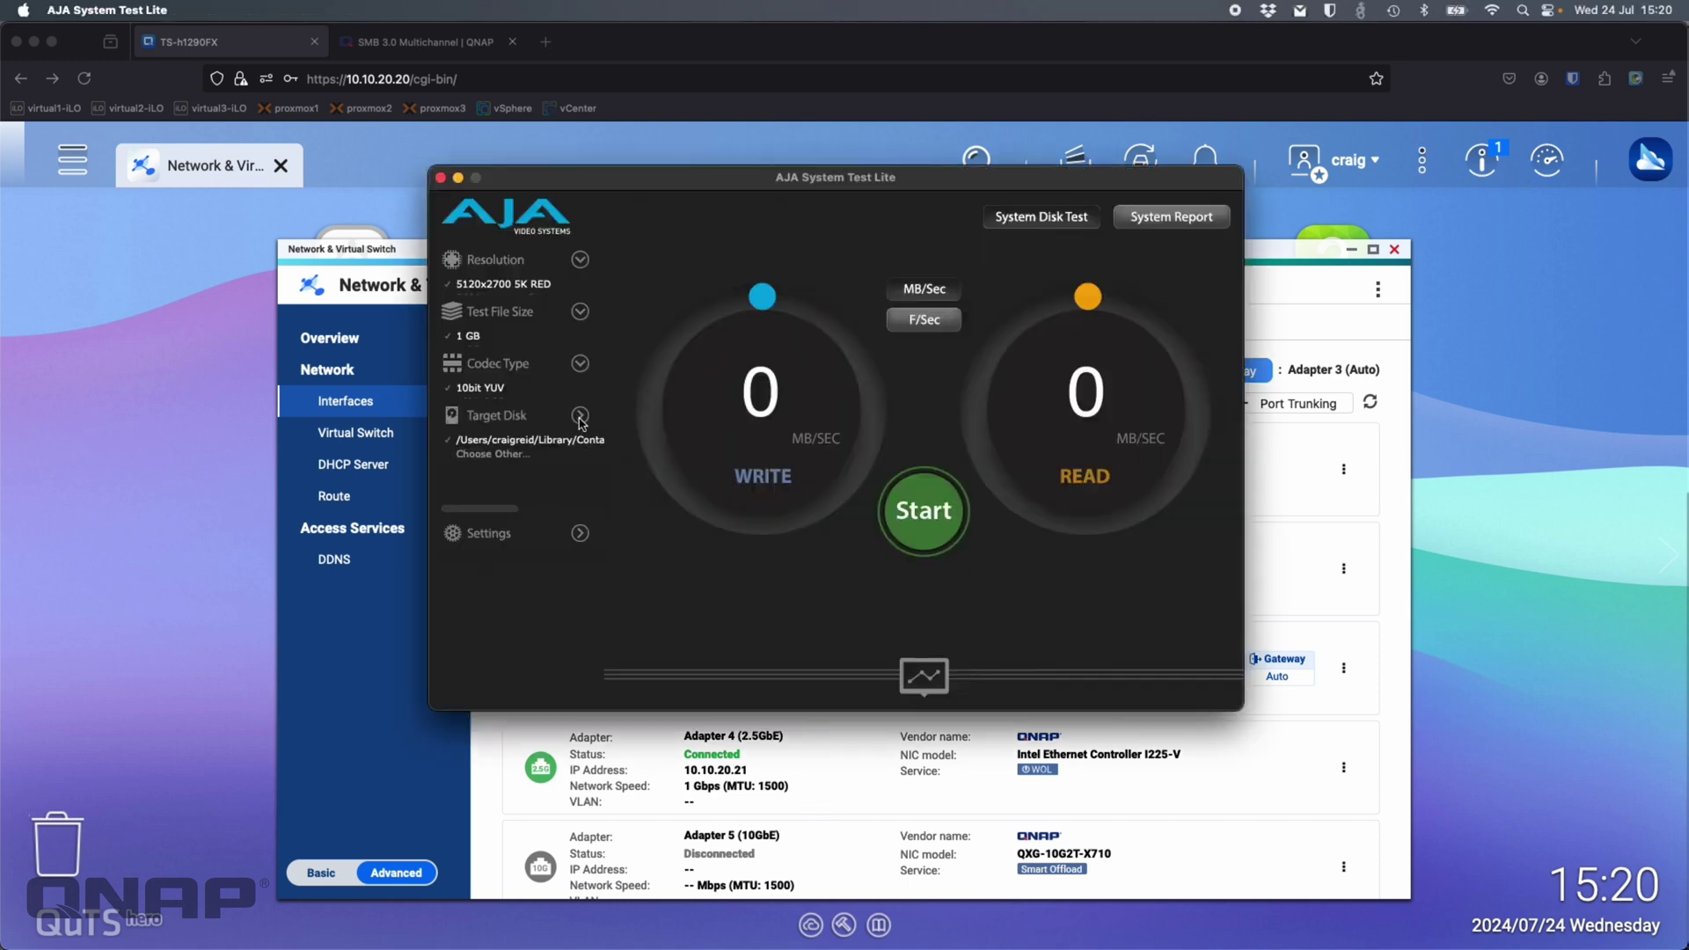
click(475, 455)
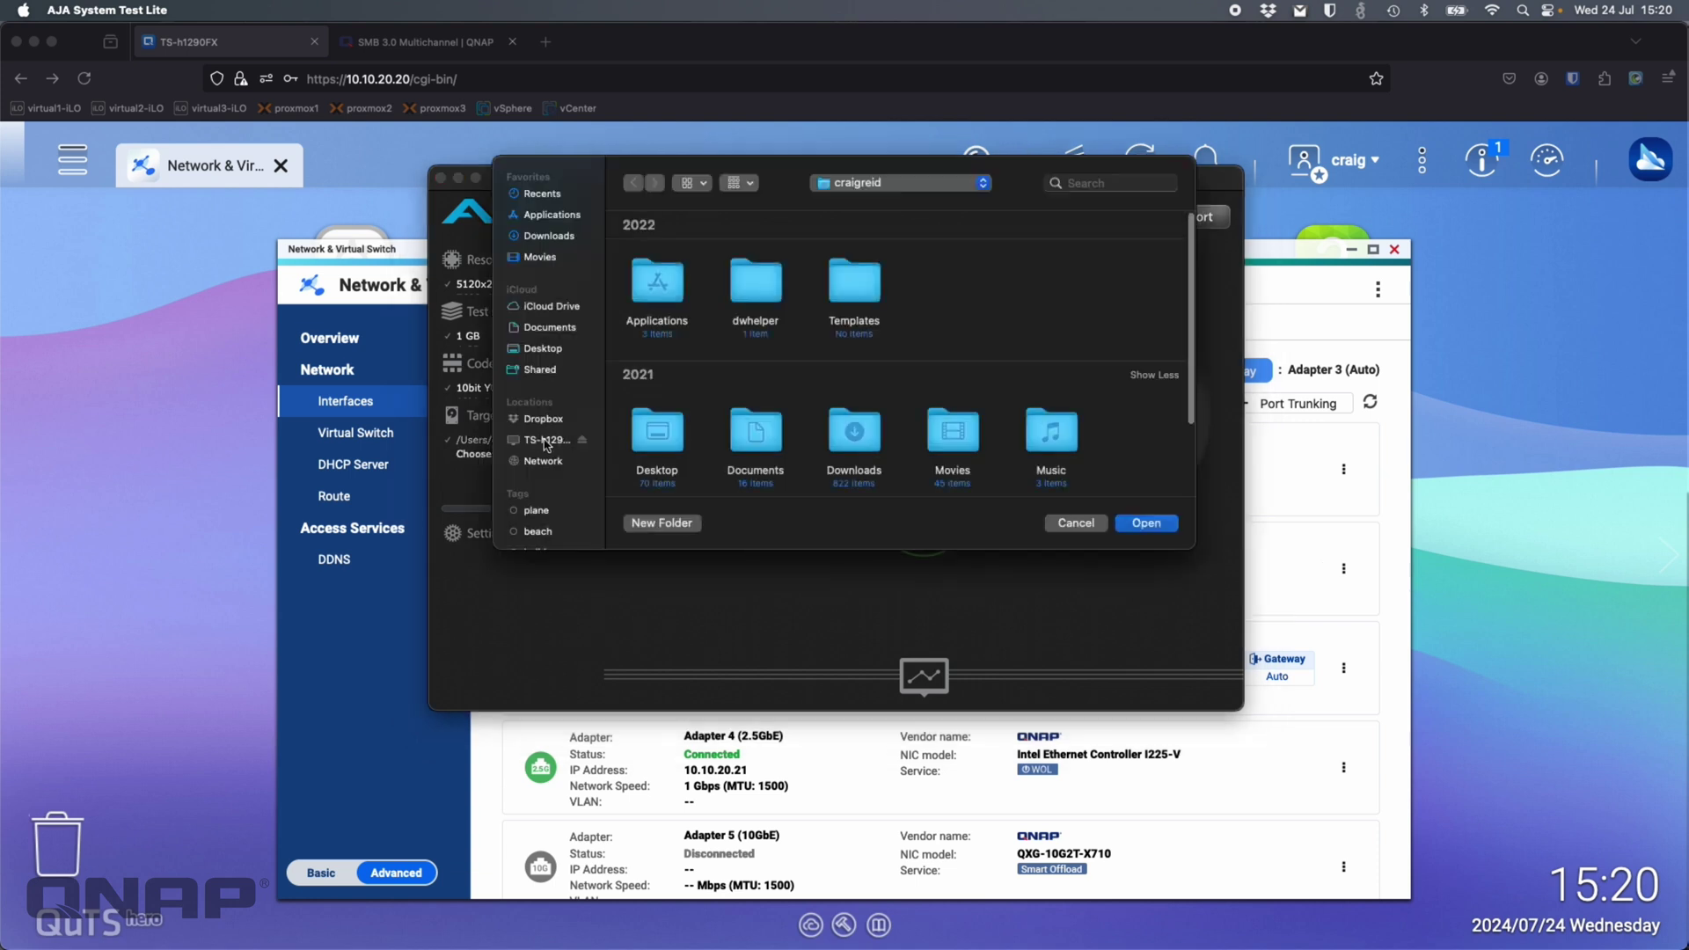
click(572, 445)
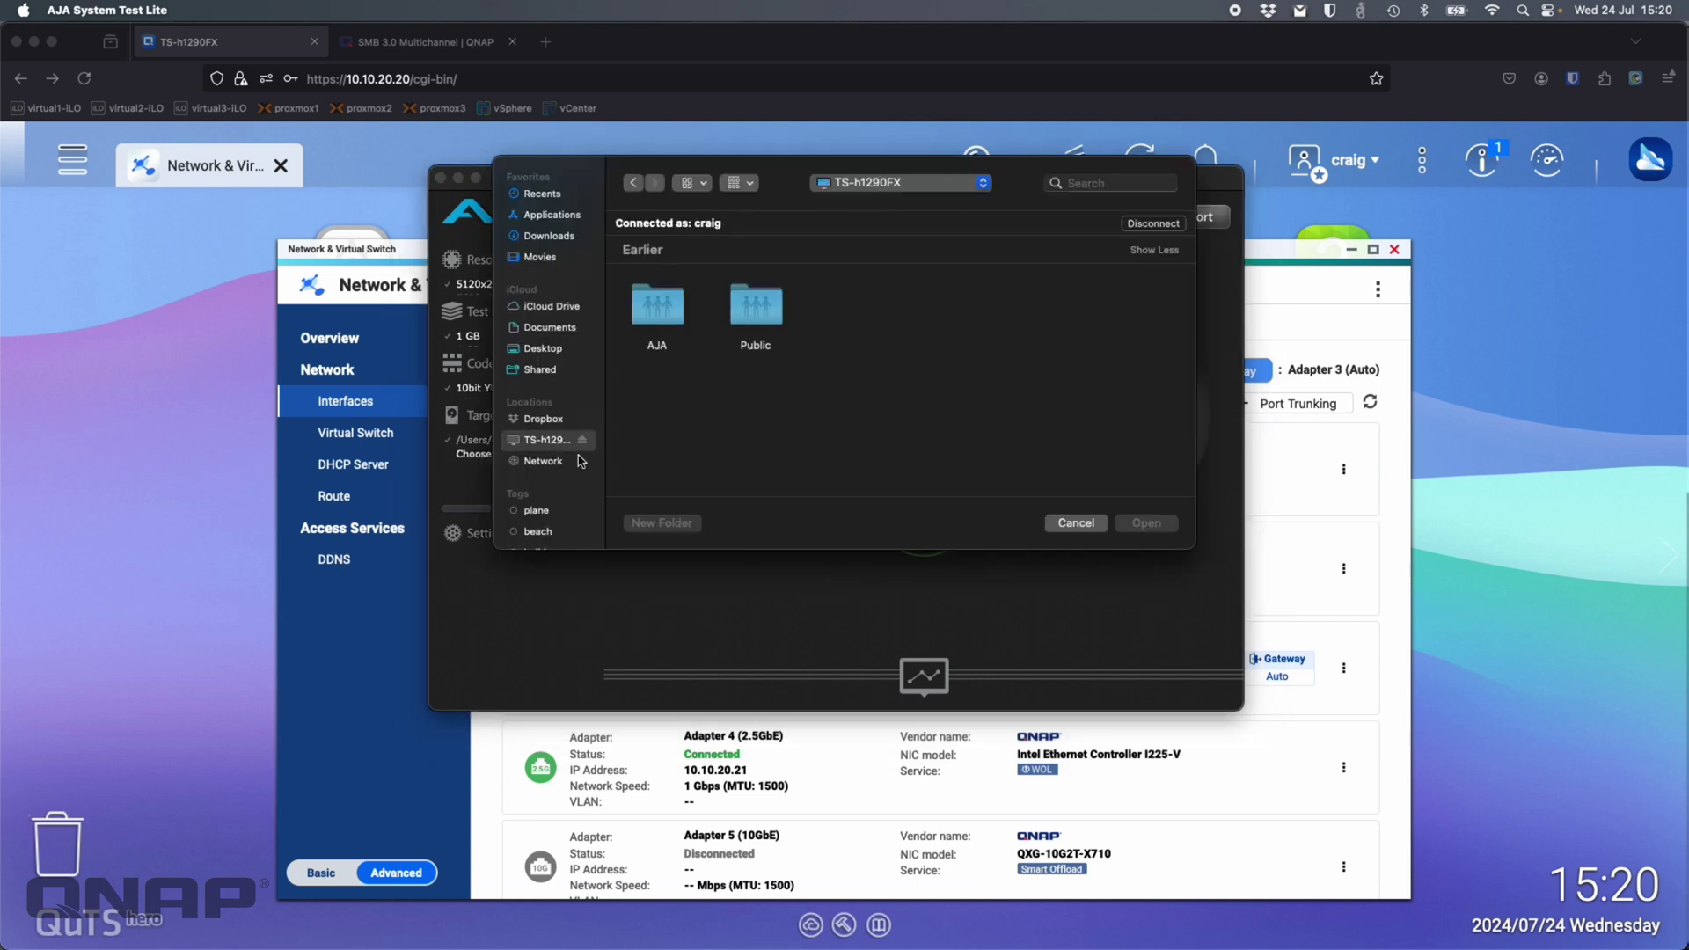
click(668, 316)
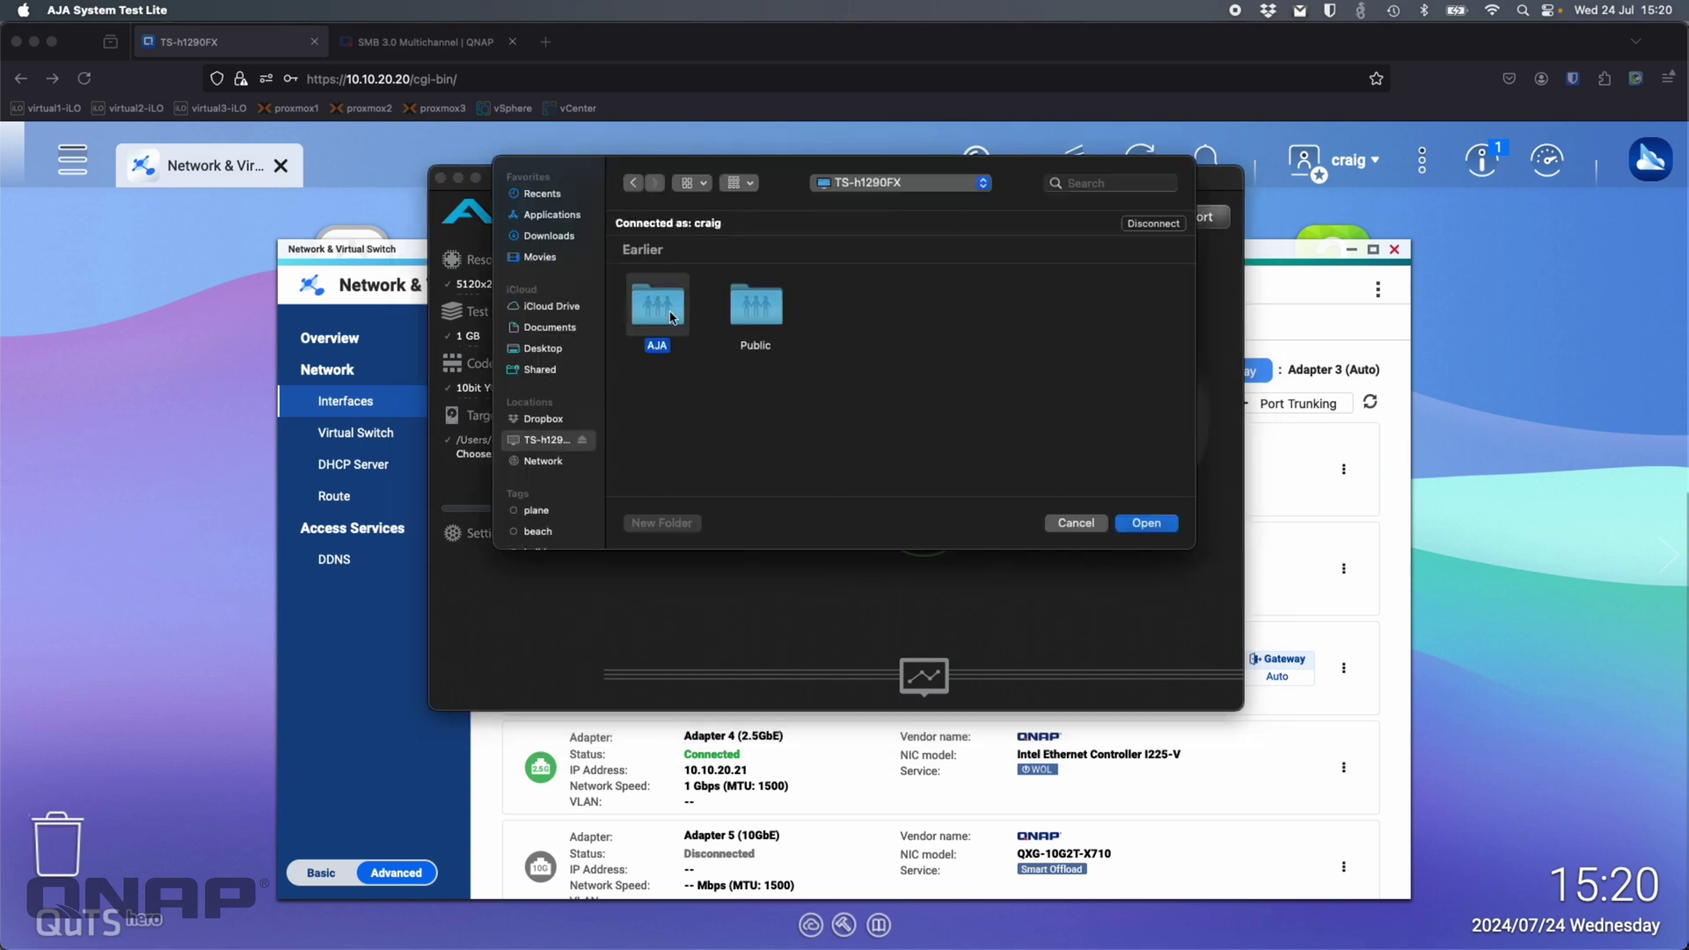
click(1146, 523)
click(943, 517)
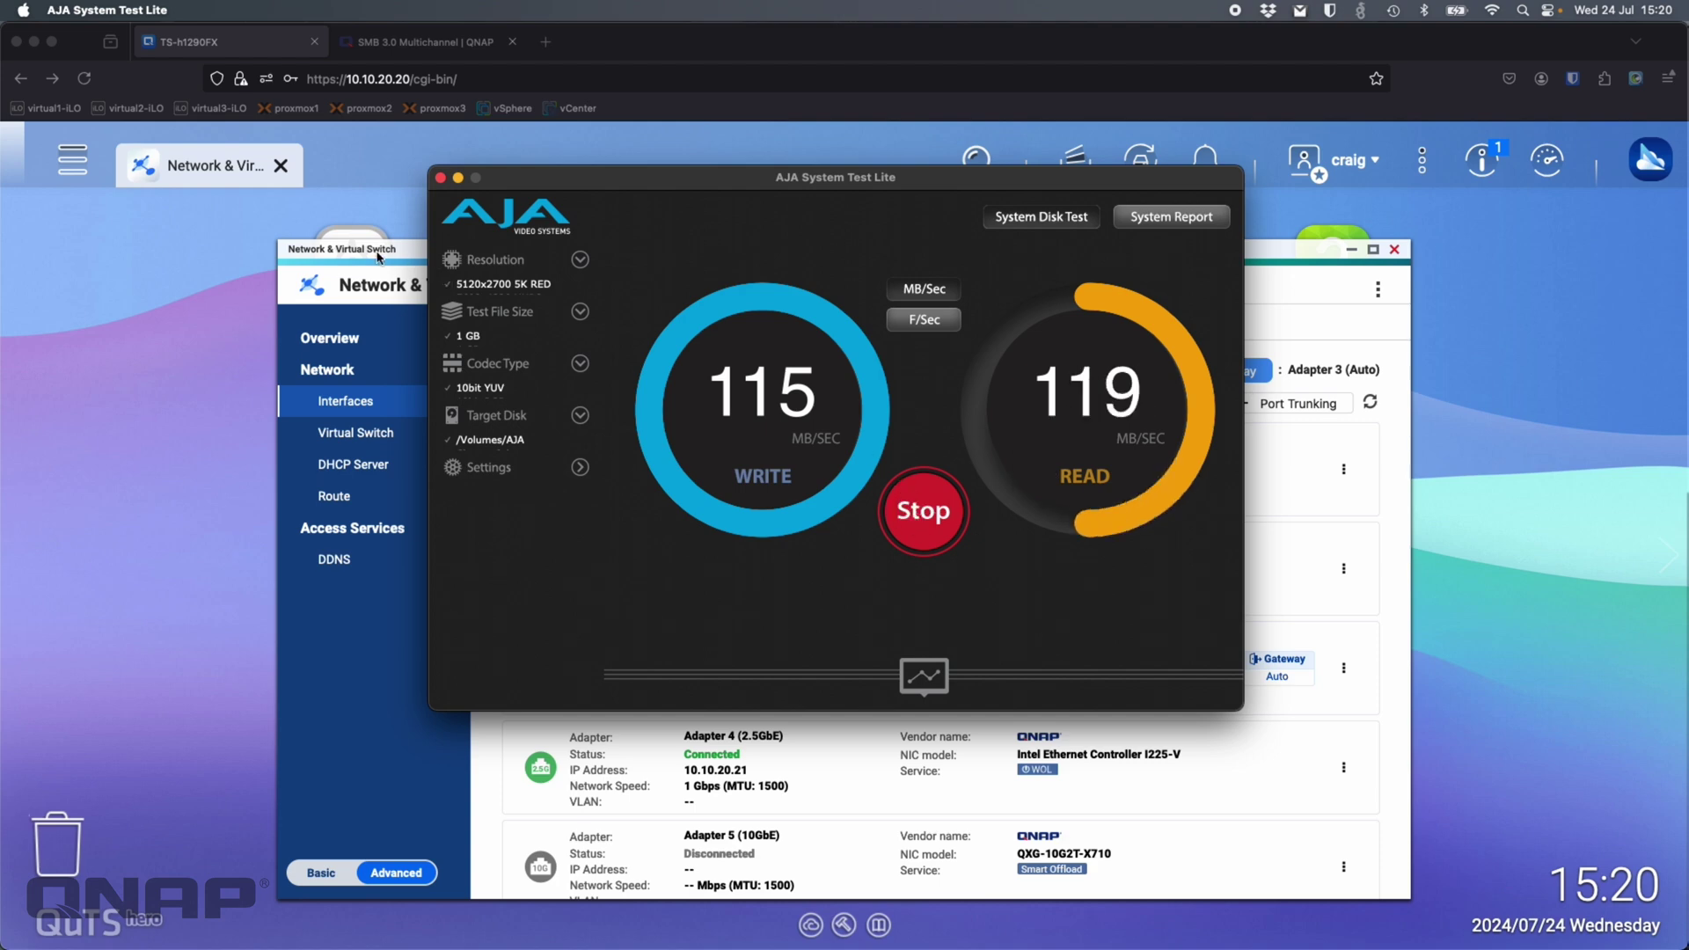
click(1560, 168)
Show Resource Monitor's maximized System Resource Network view during the test, then stop the disk test
click(1559, 167)
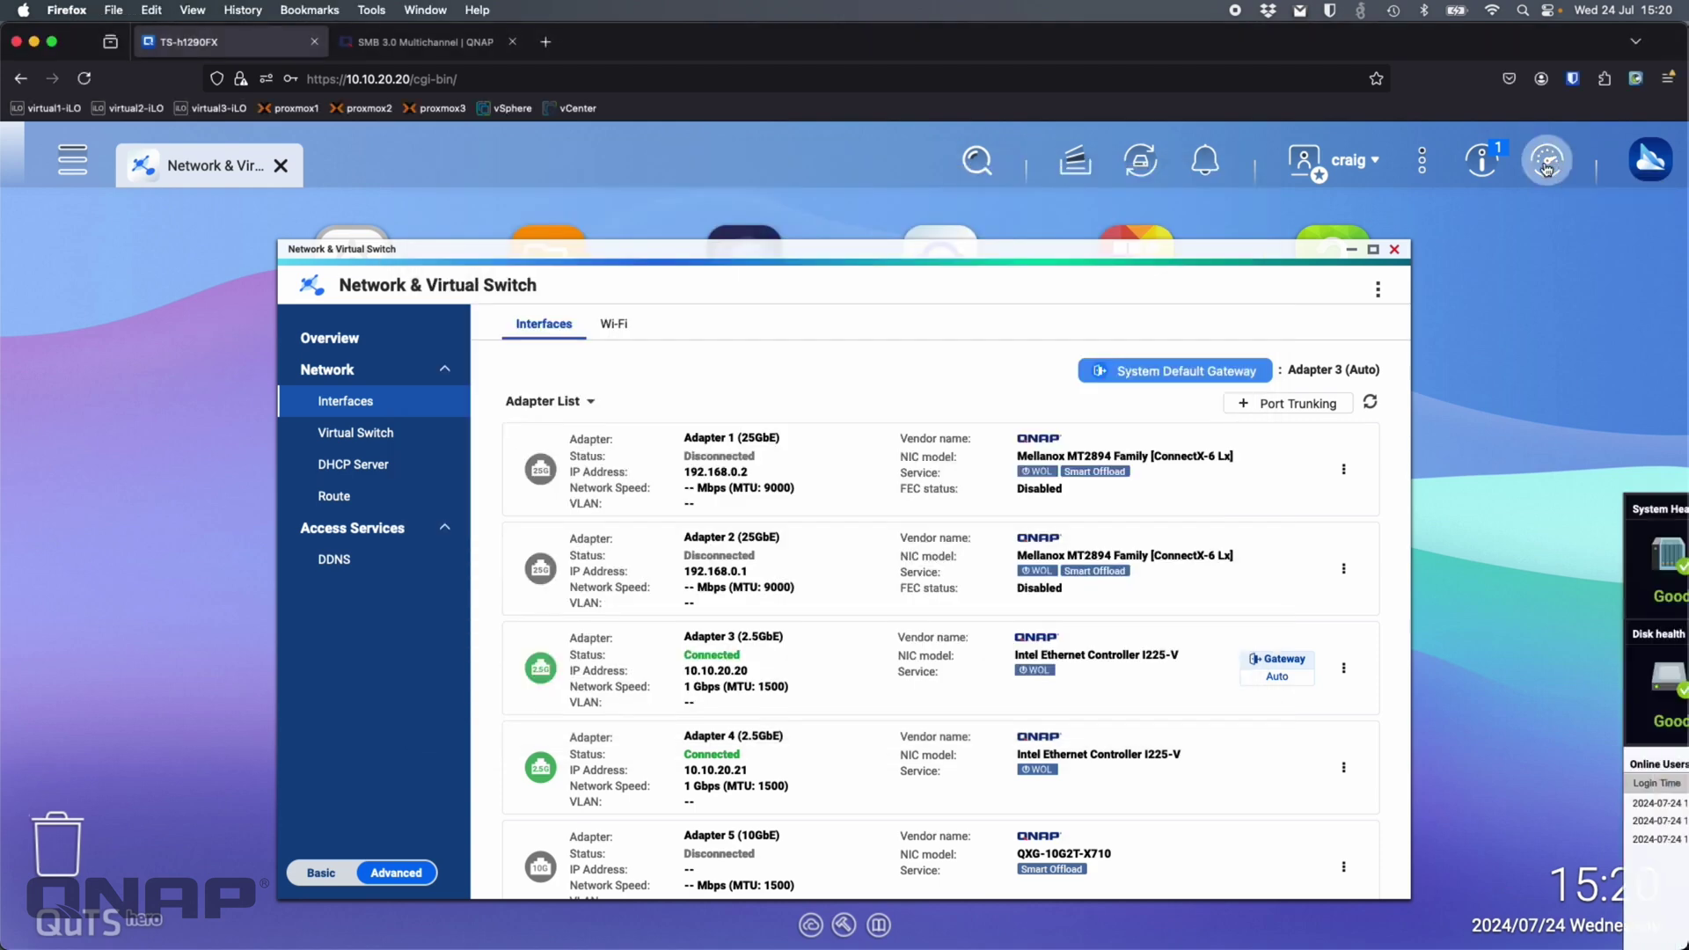
click(1341, 515)
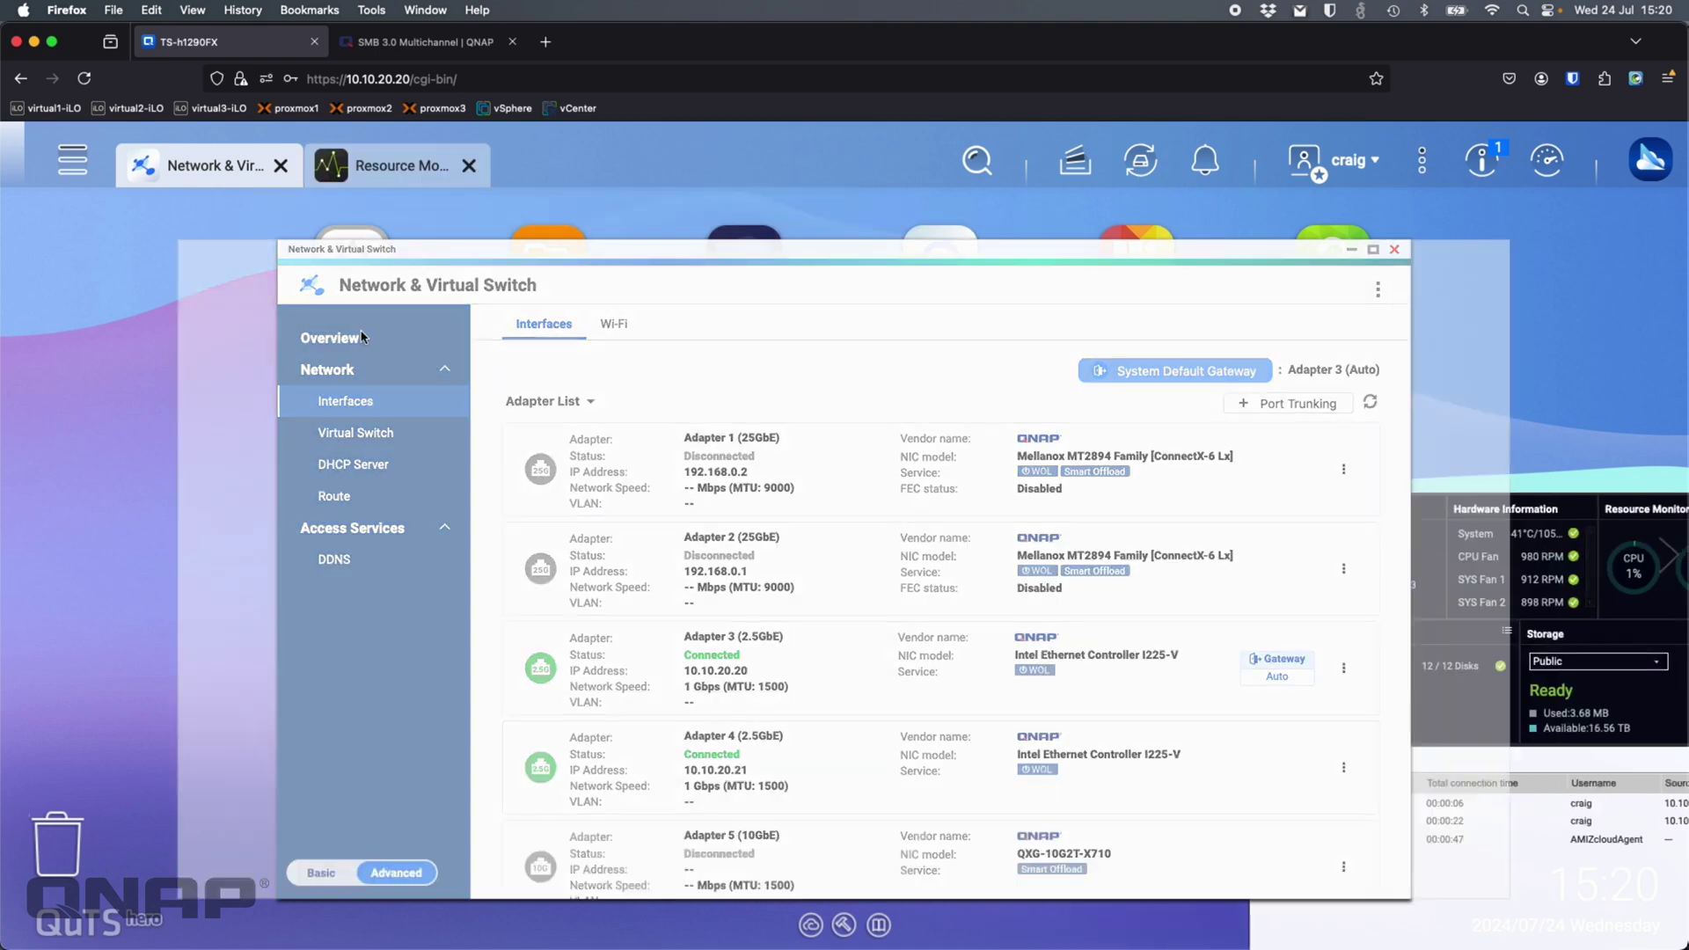
click(259, 436)
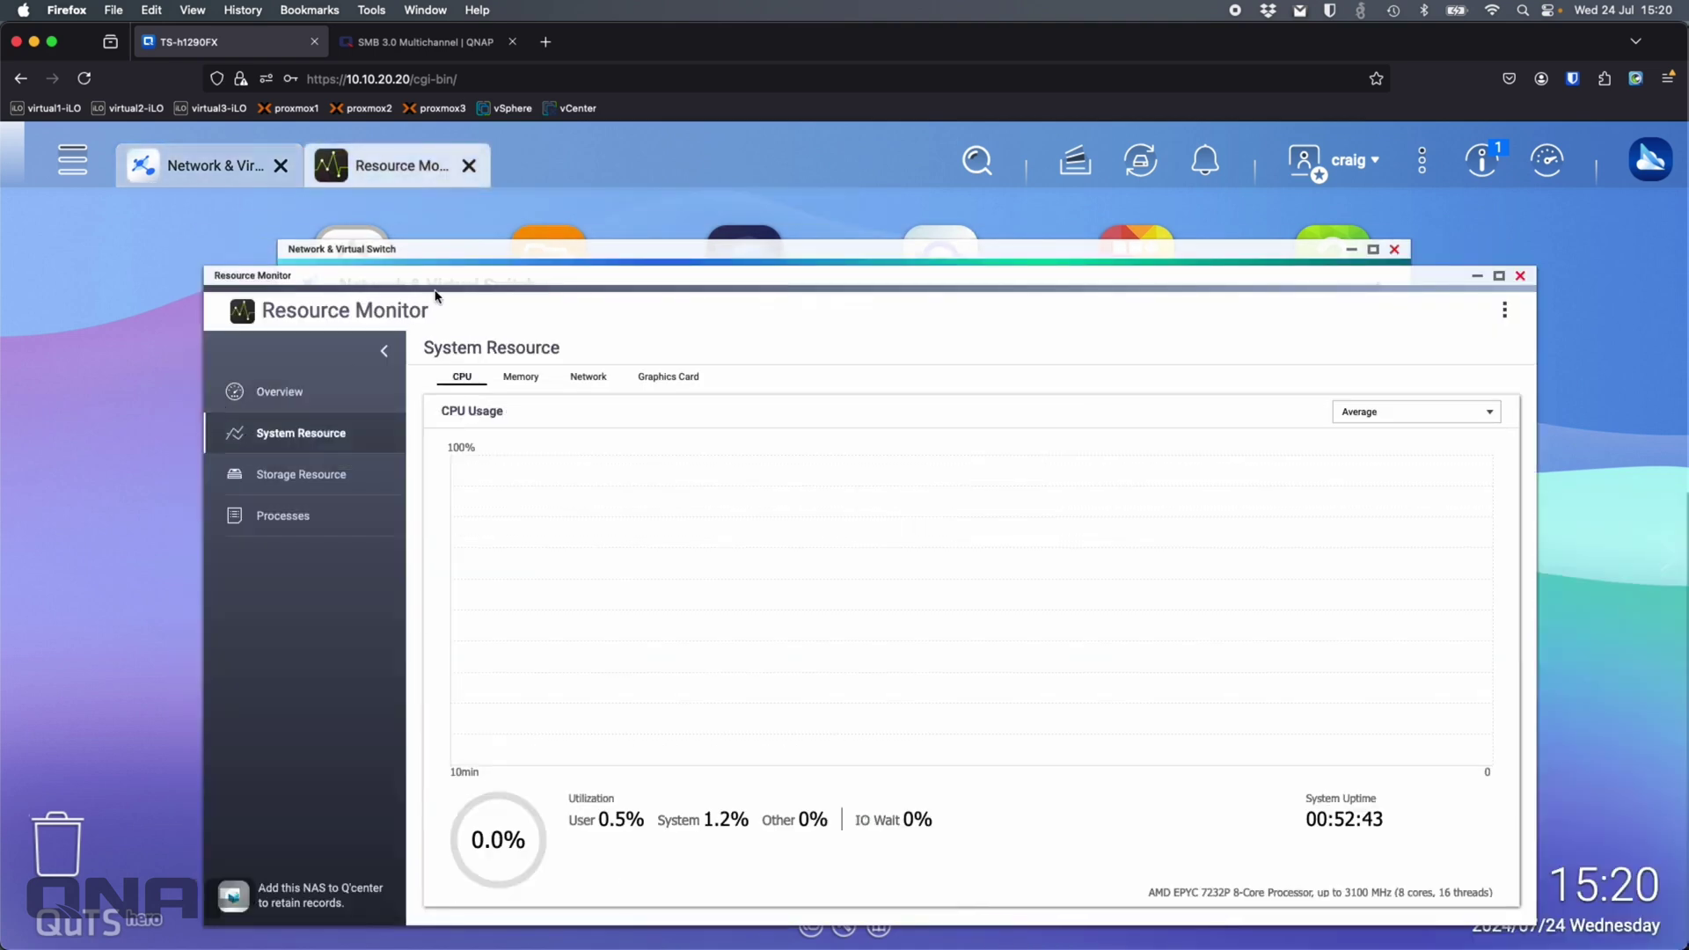
double_click(446, 282)
click(393, 299)
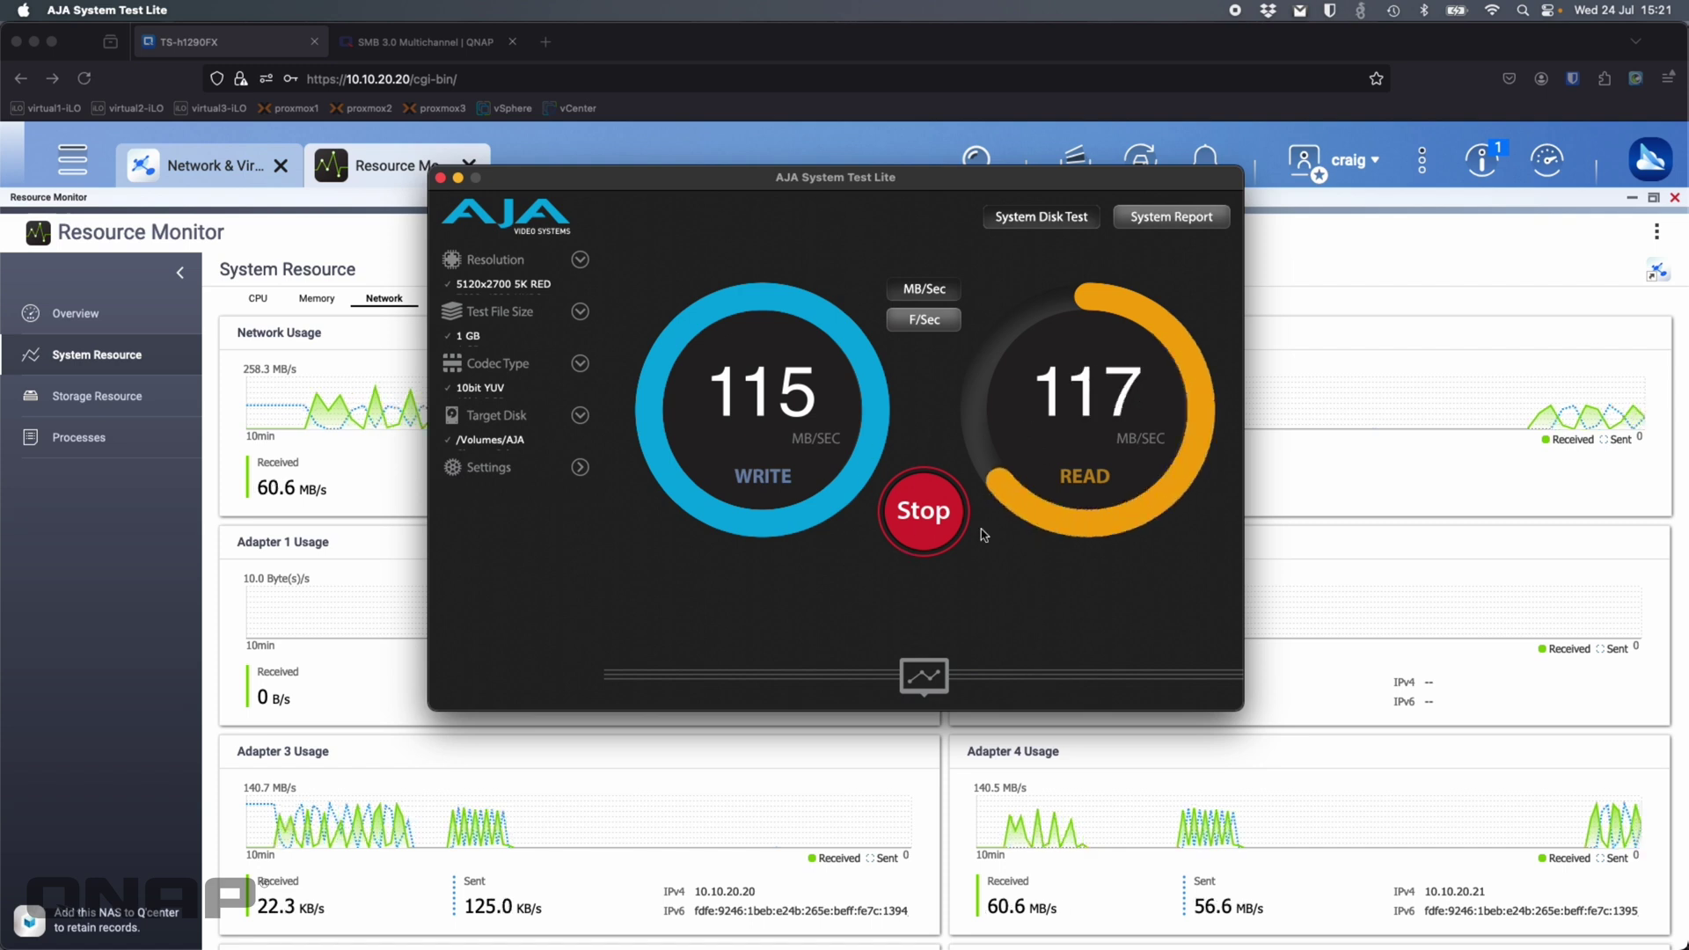
click(923, 515)
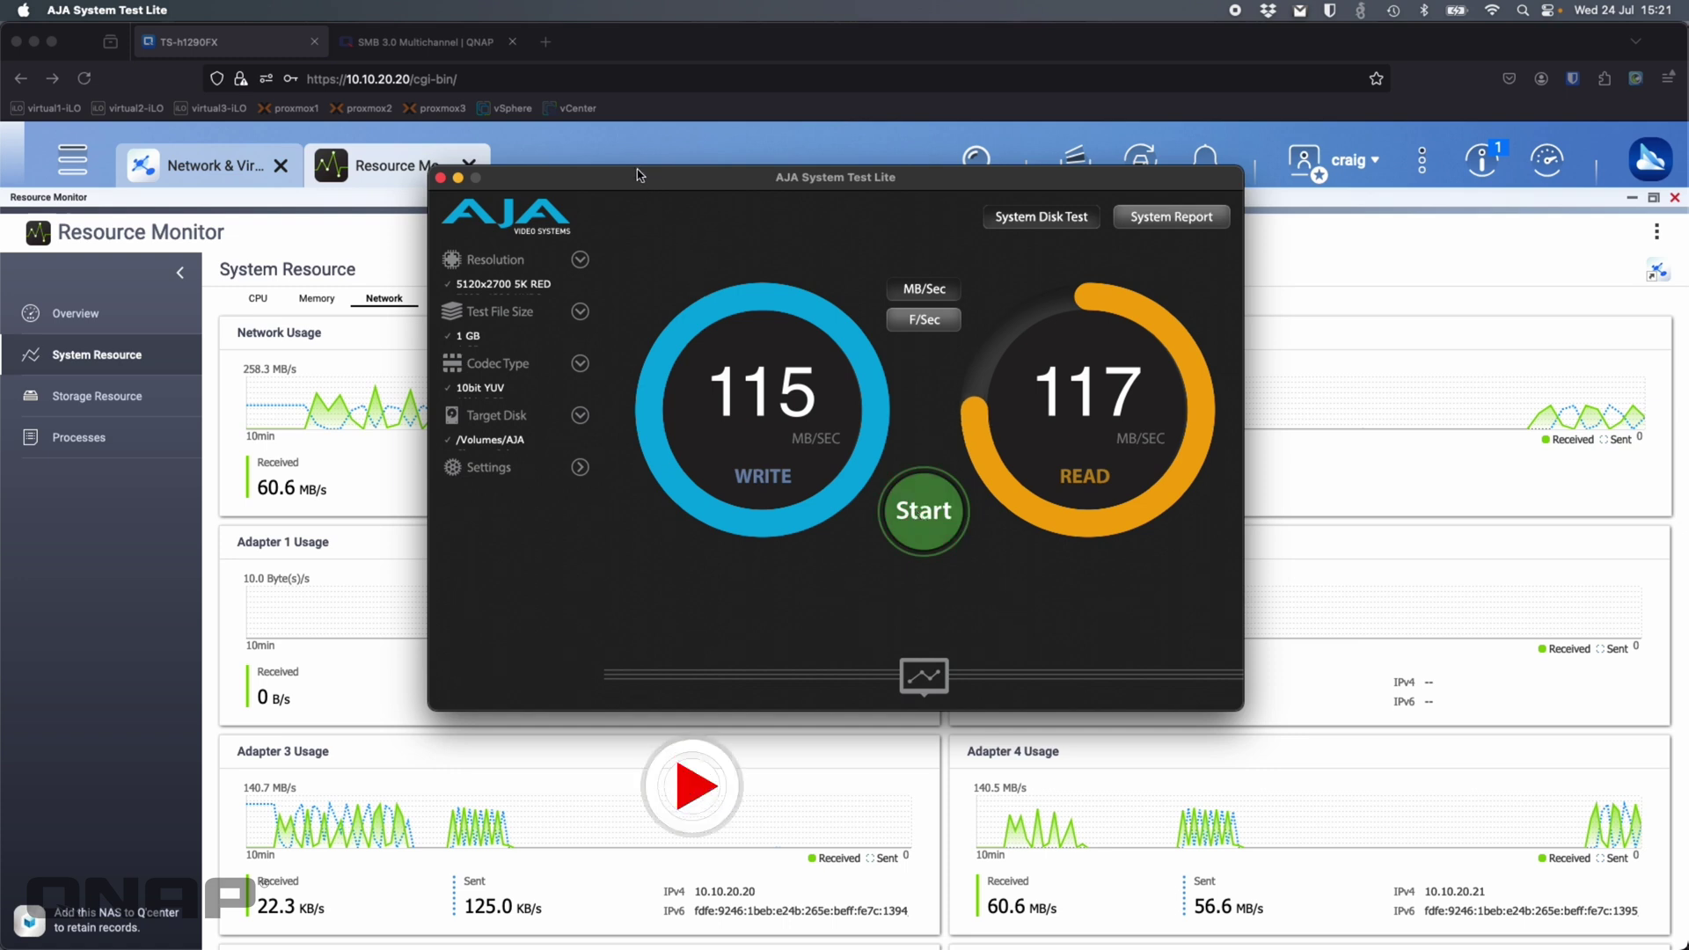
Hide AJA System Test and return Finder to the TS-h1290FX share list
key(super+Tab)
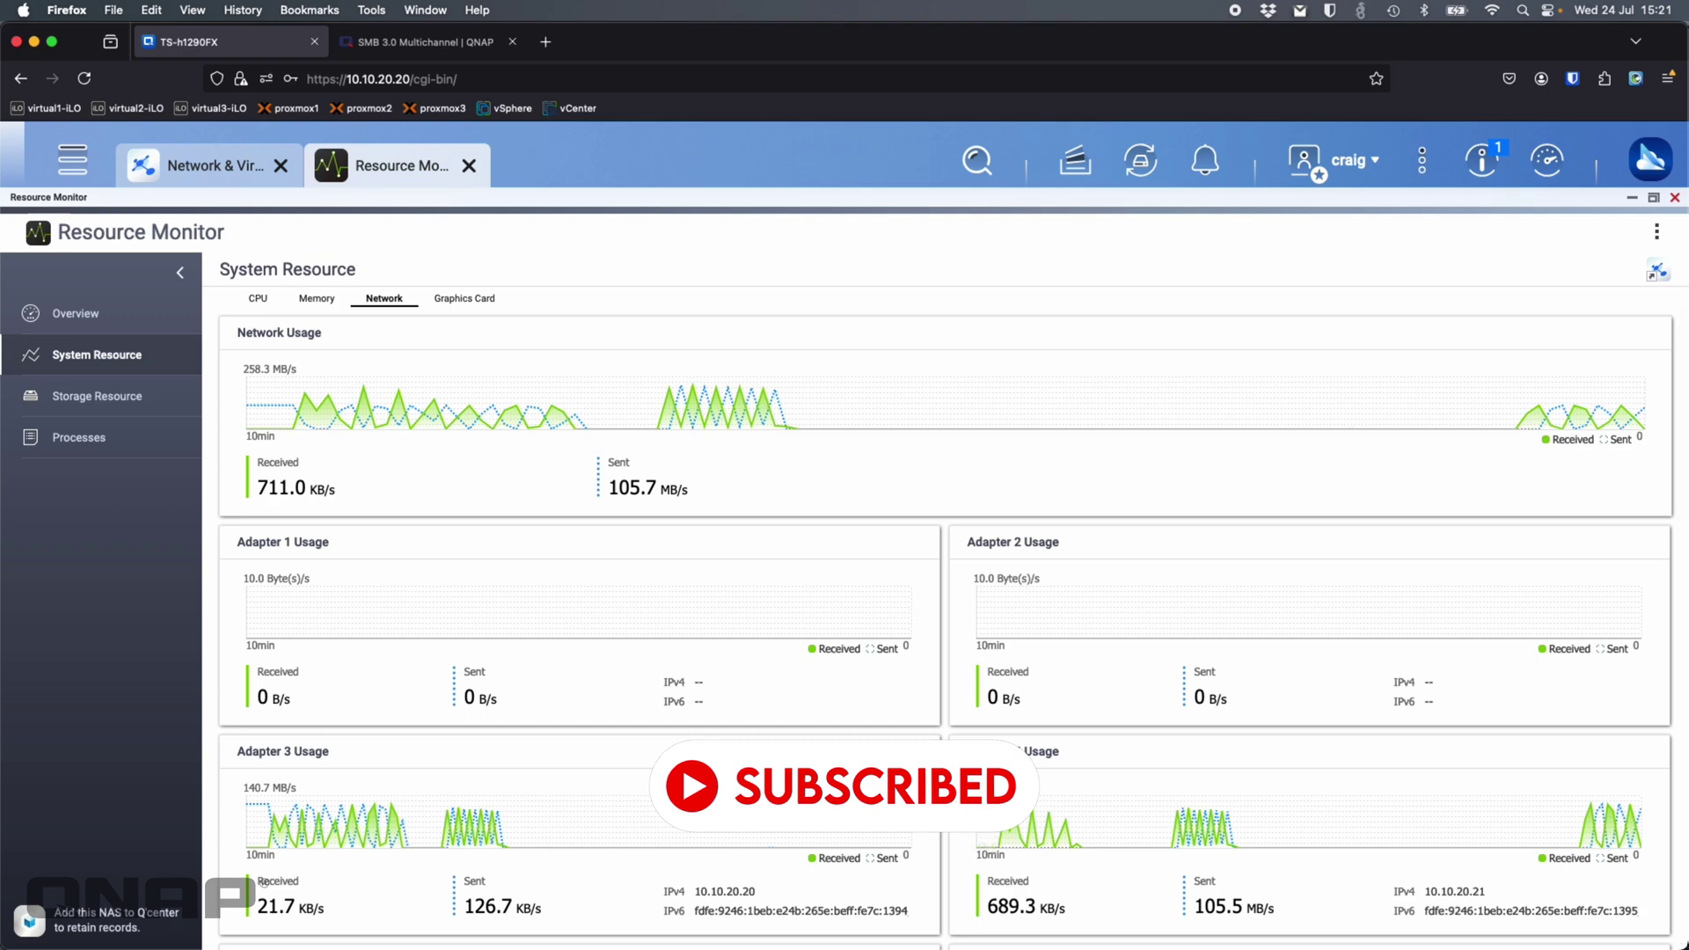
key(super+Tab)
click(482, 739)
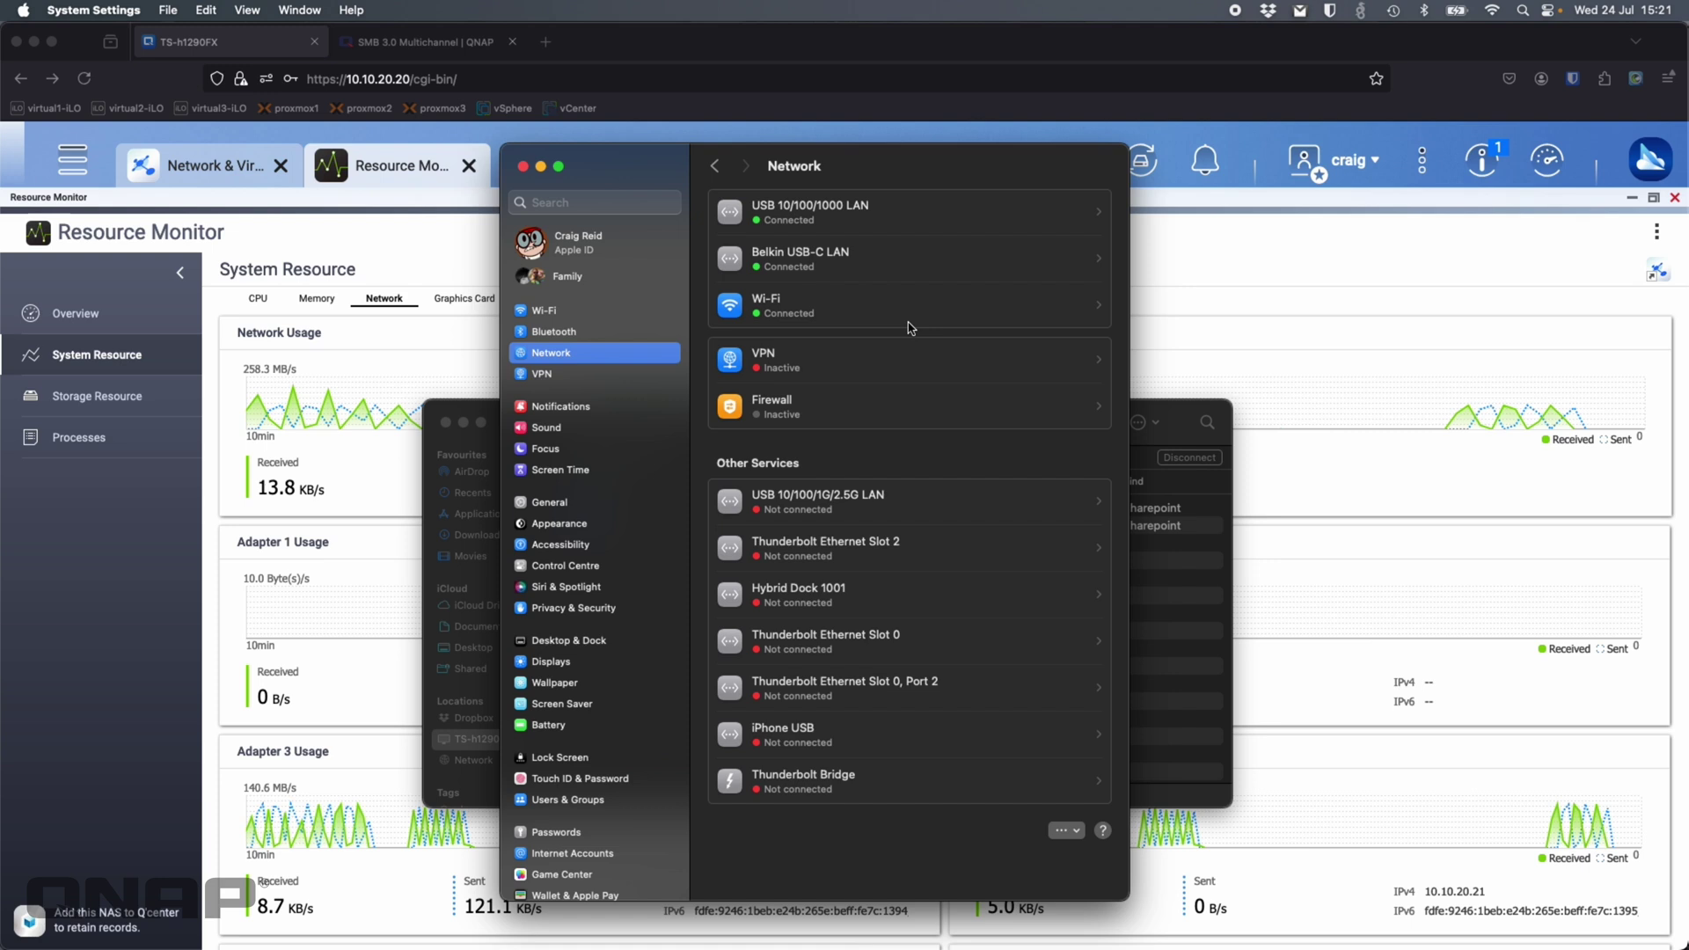
View the Belkin USB-C LAN adapter's address details, then close System Settings
click(863, 258)
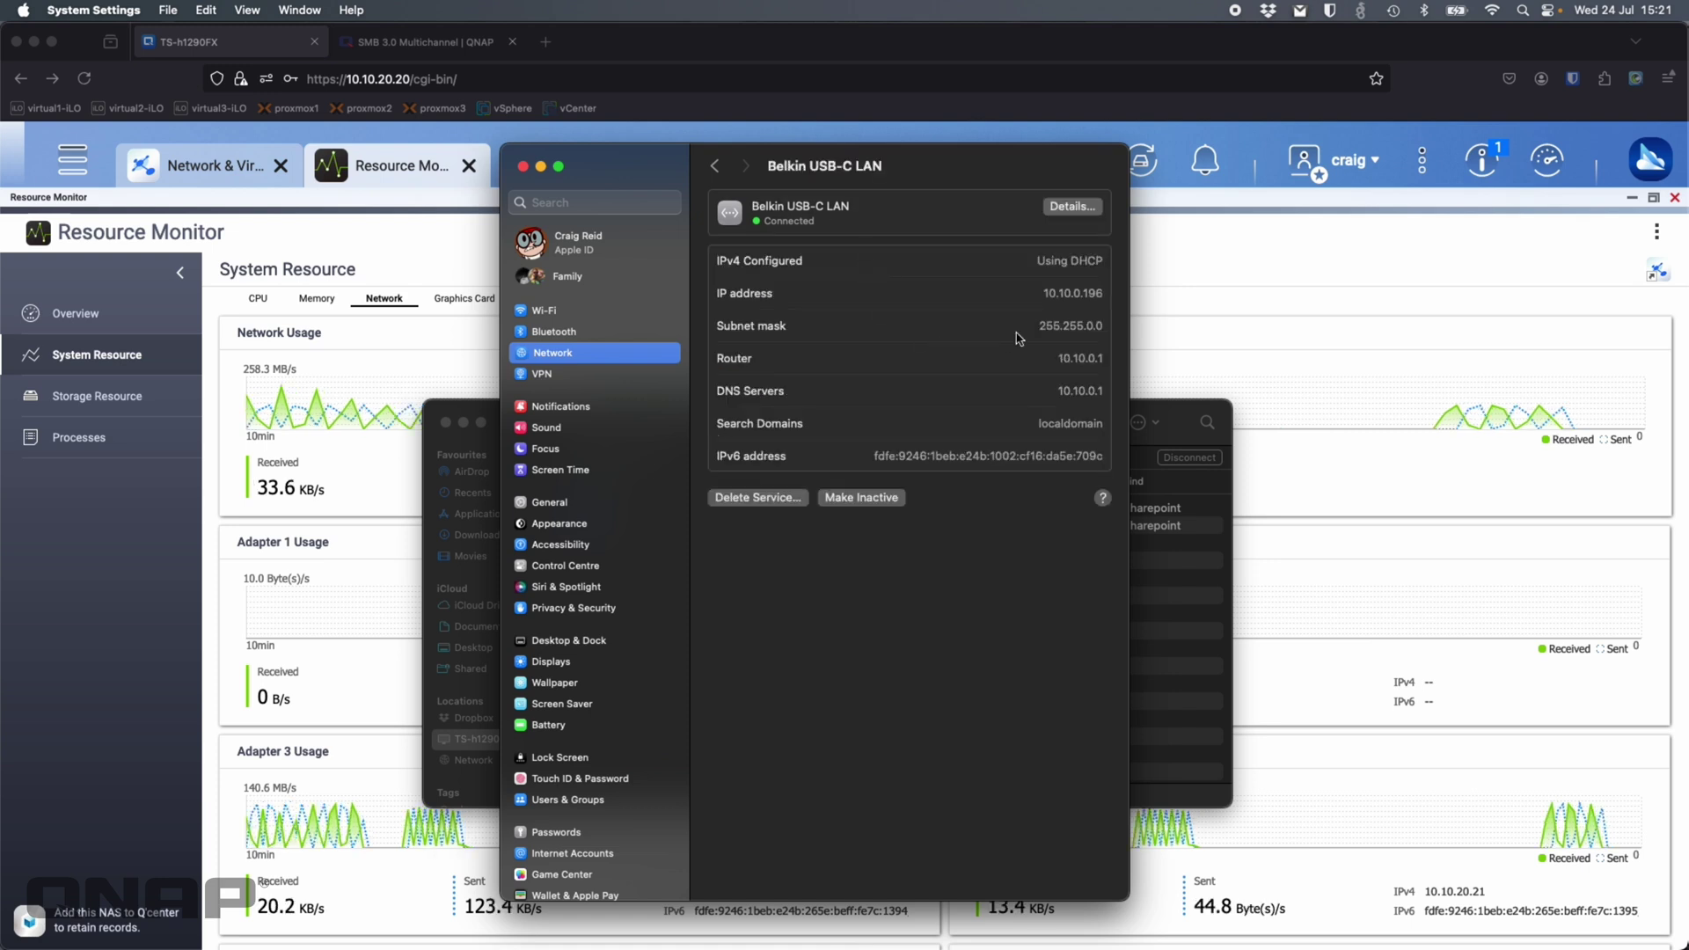
click(523, 167)
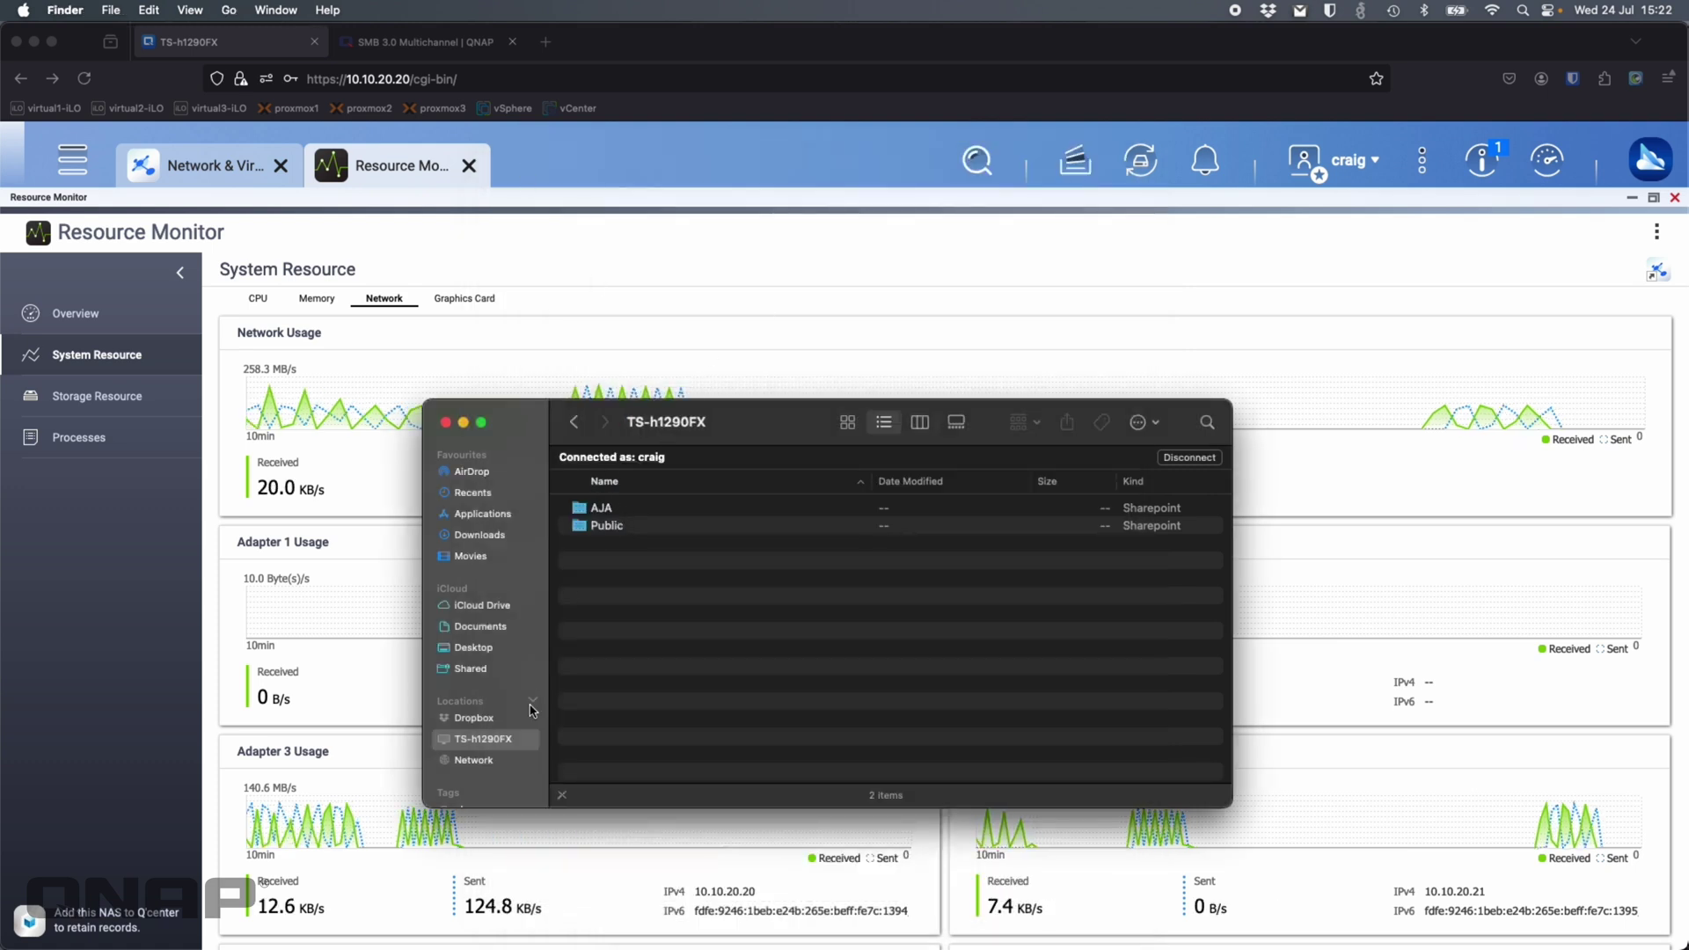
Clear the 'AJA can't be found' alert and open the AJA share on TS-h1290FX in a new Finder window
double_click(624, 512)
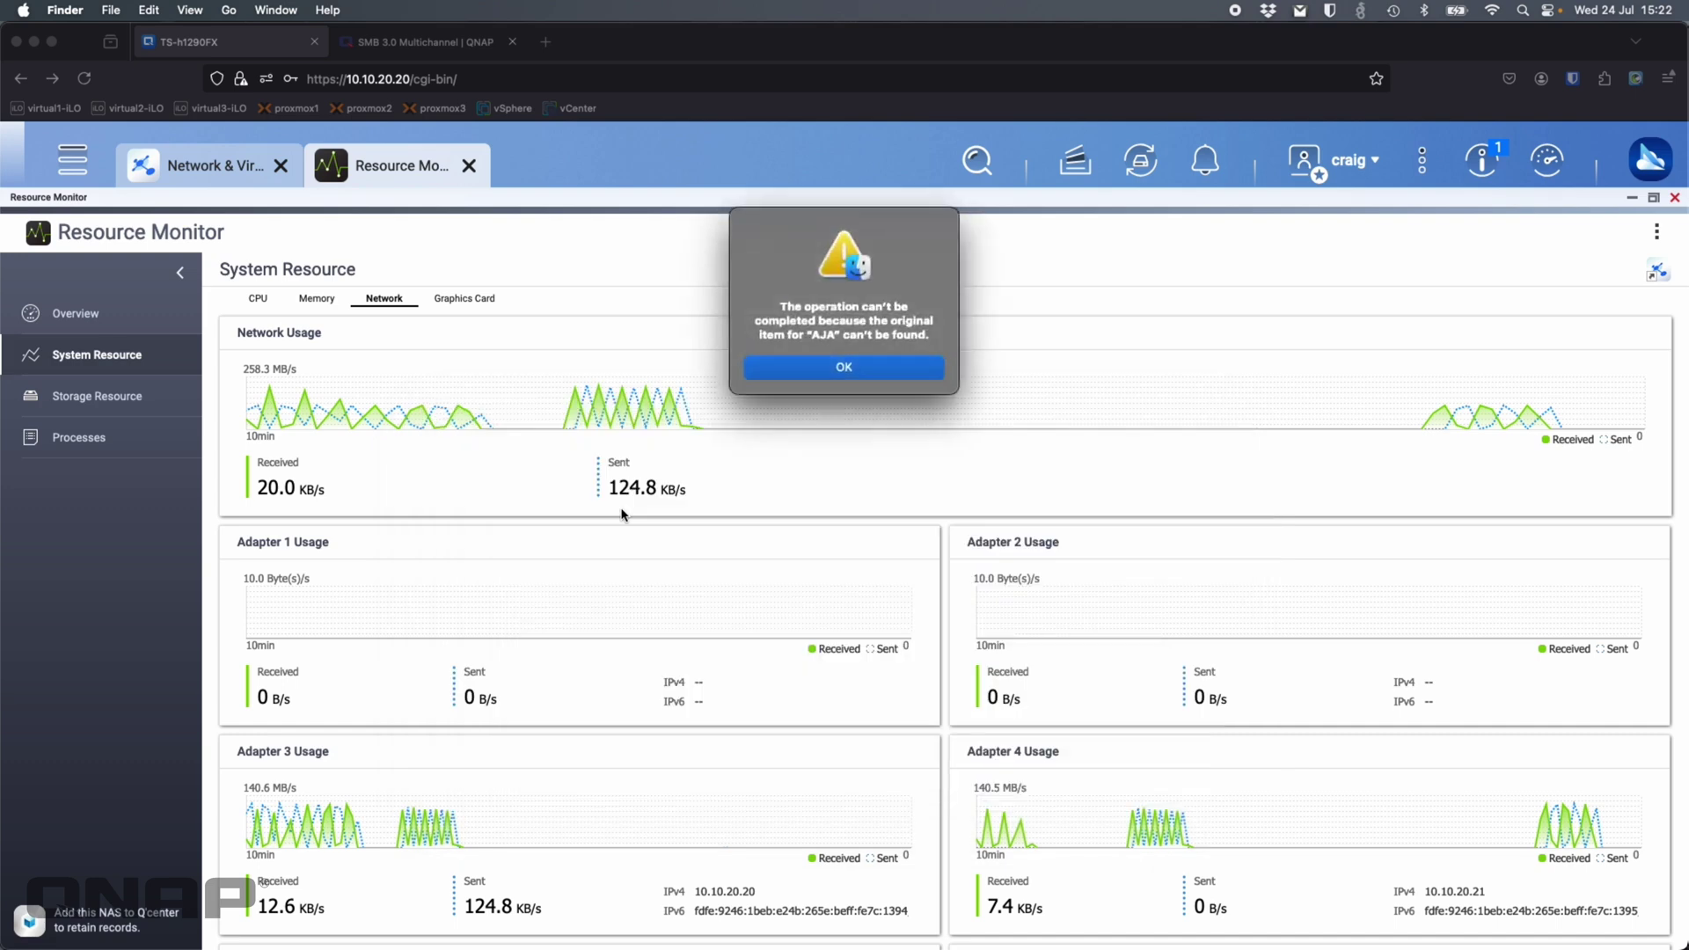
click(864, 372)
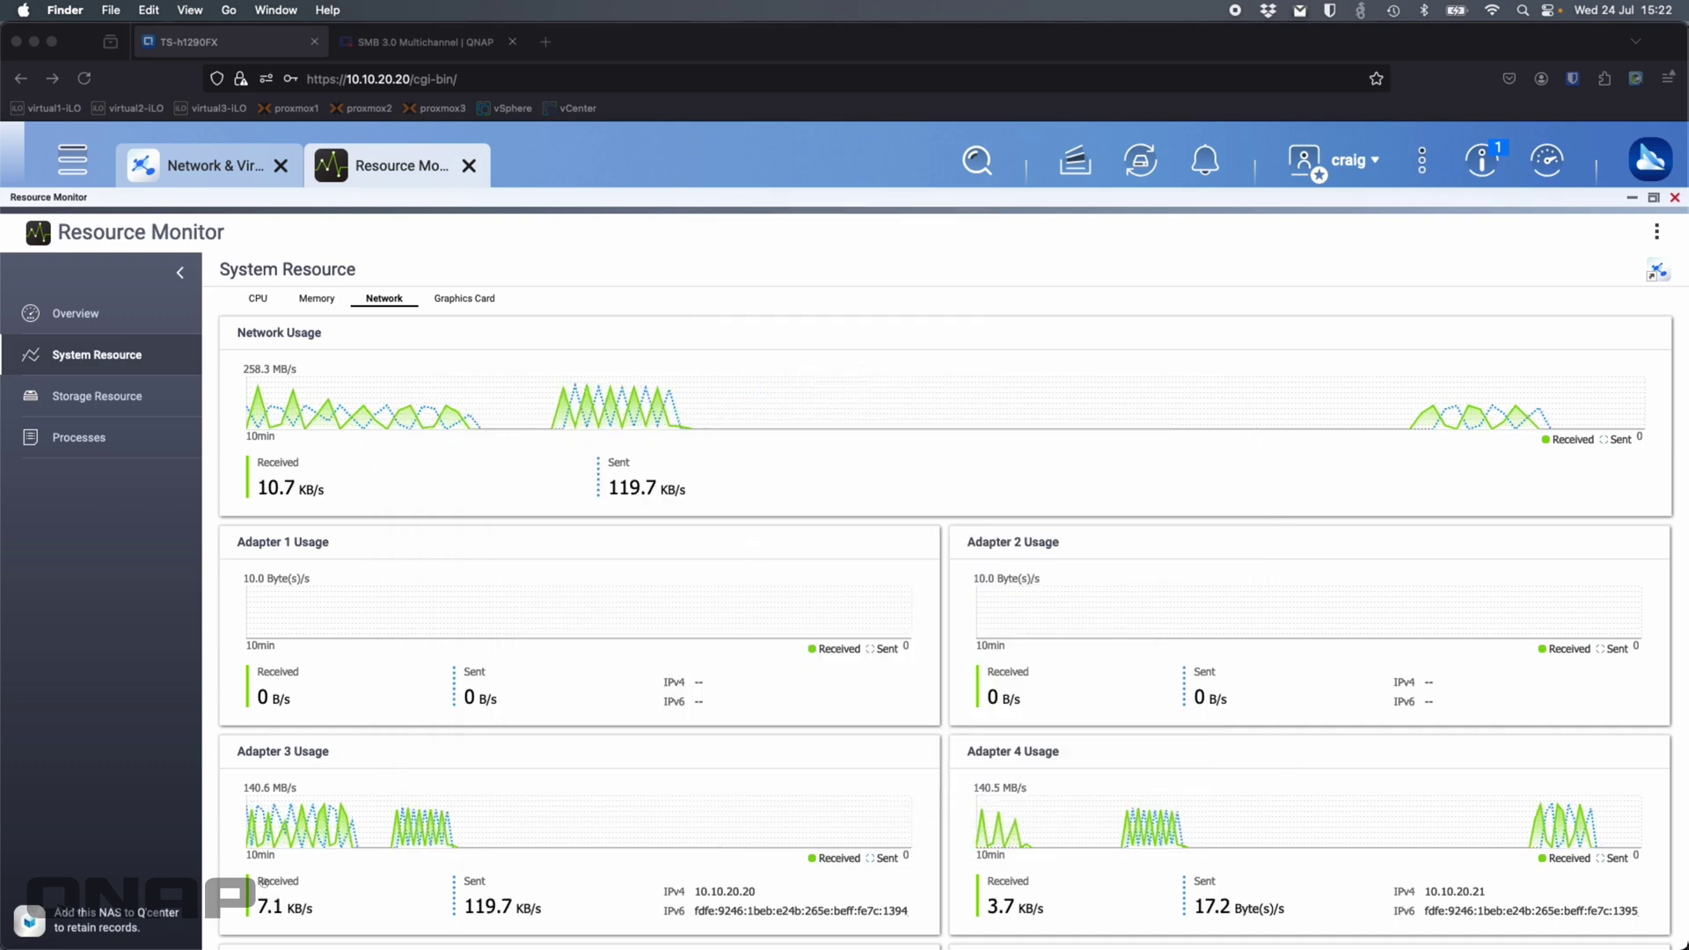
key(super+n)
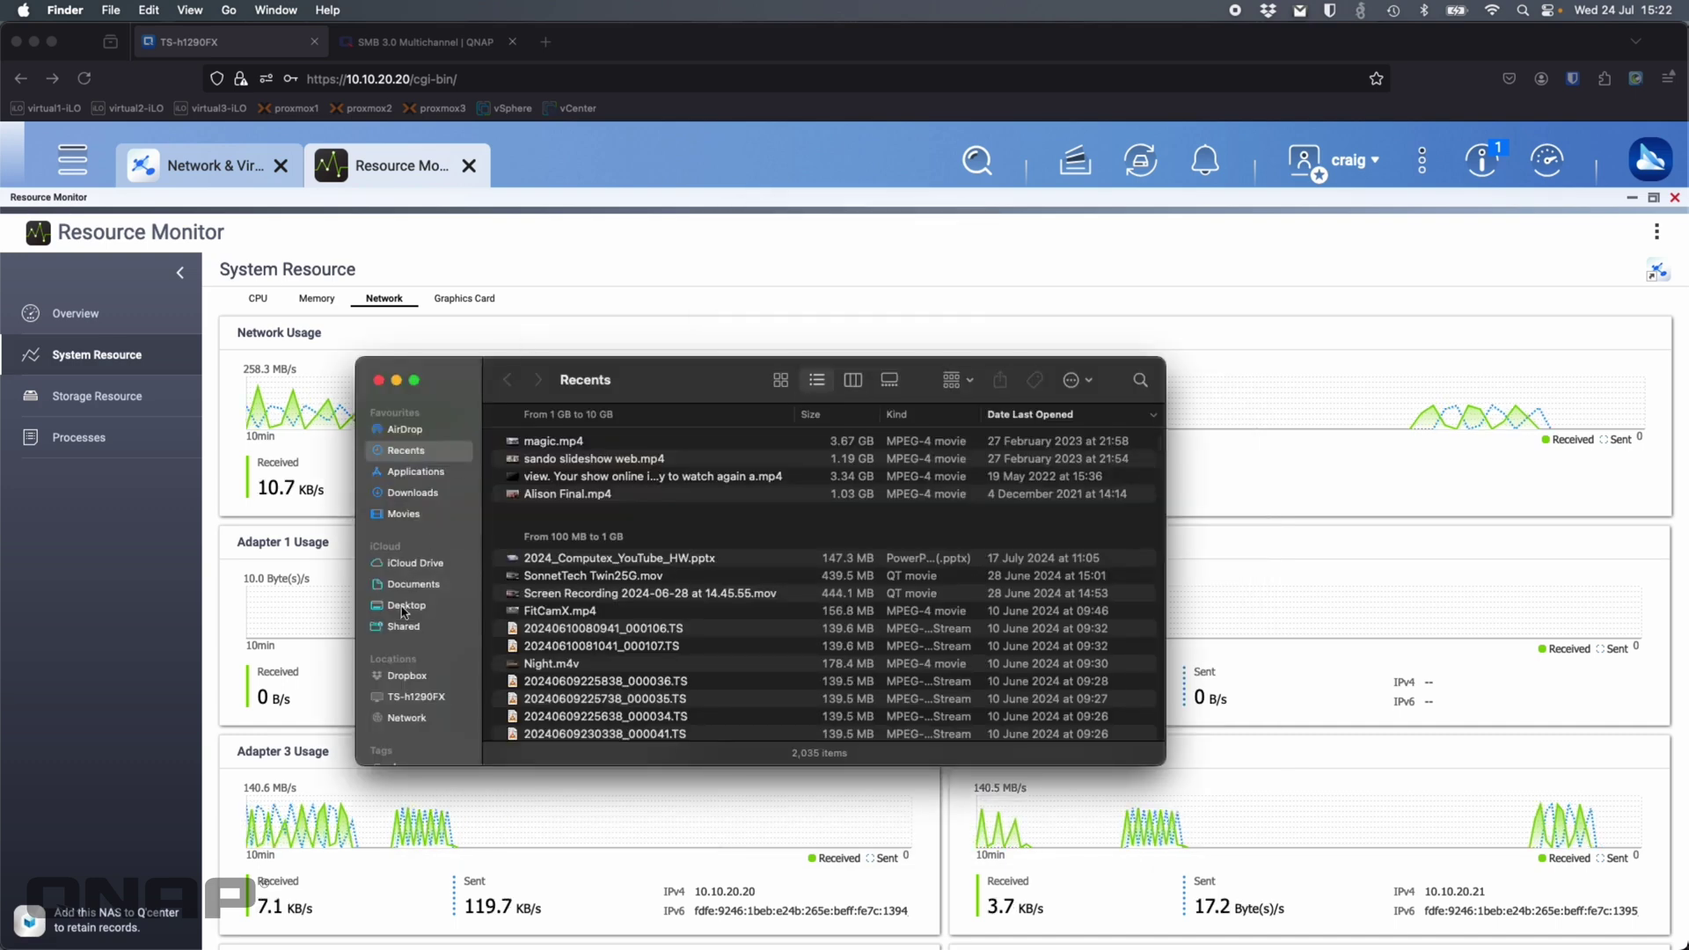
click(407, 698)
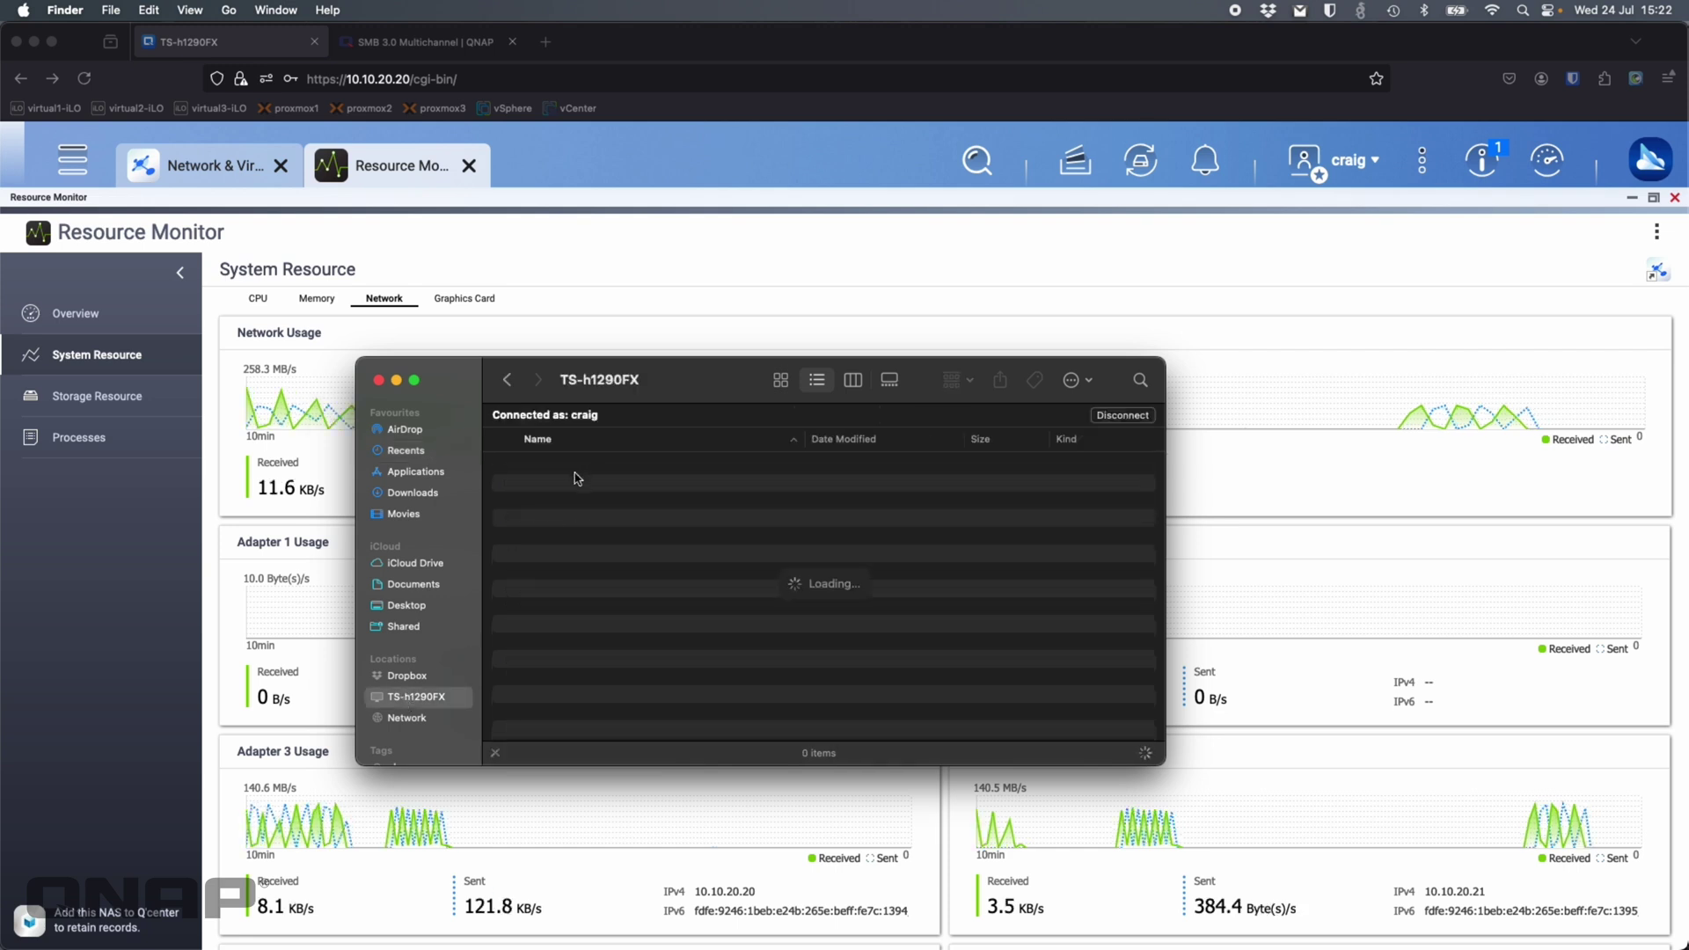
double_click(534, 467)
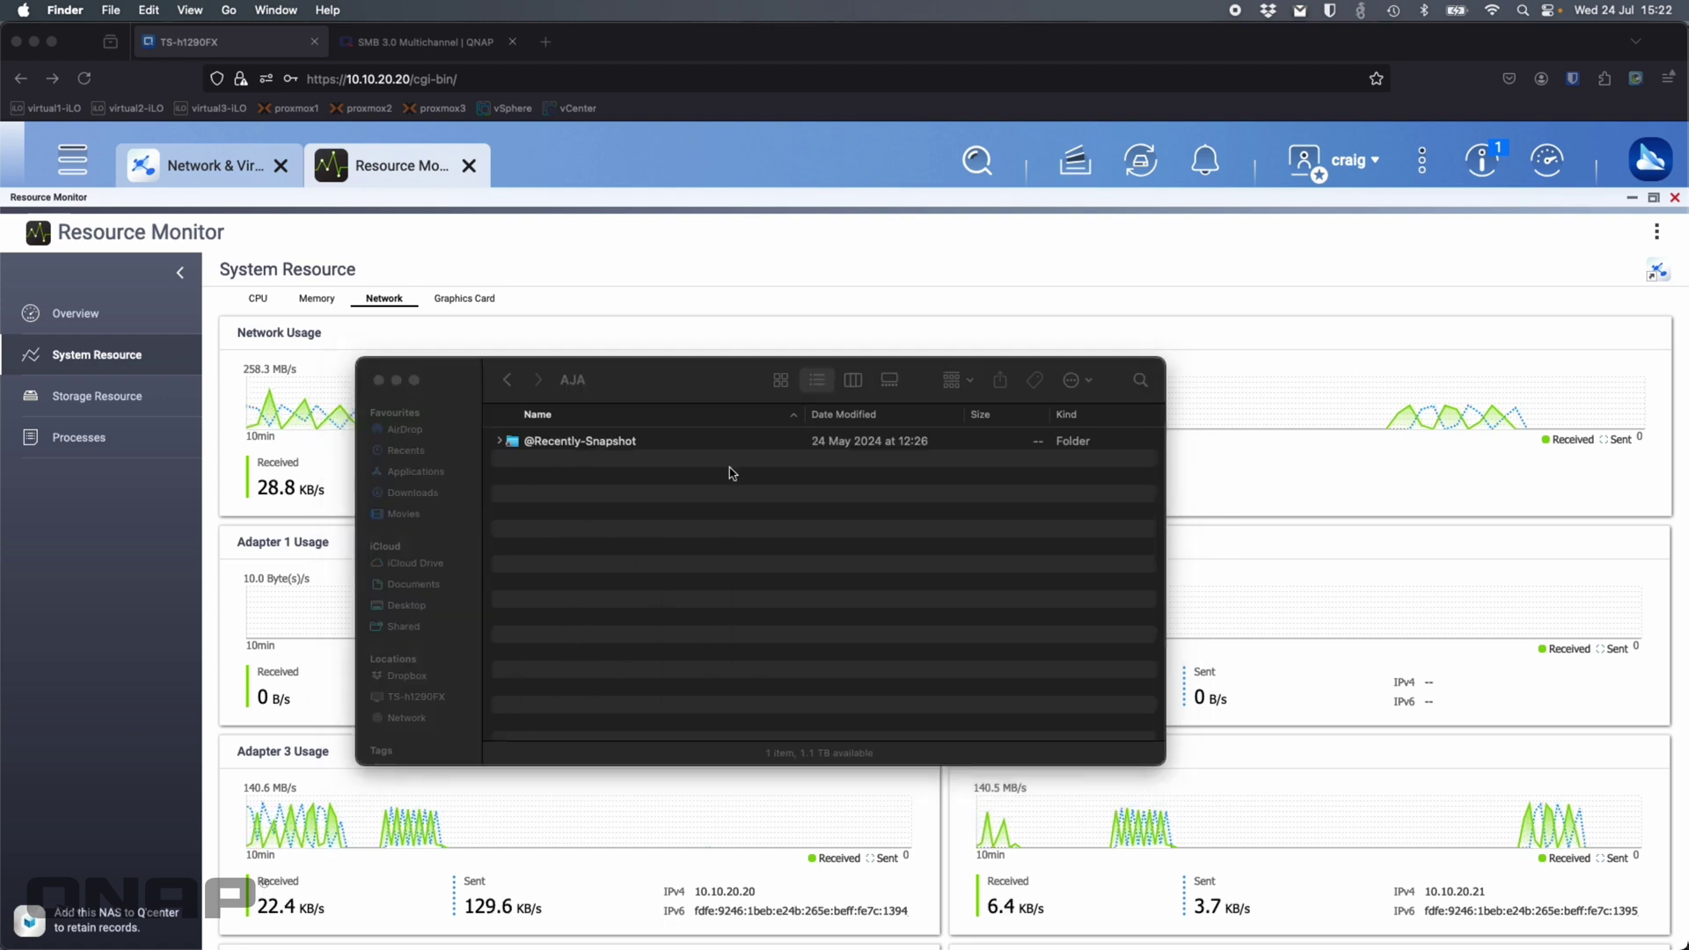
click(580, 415)
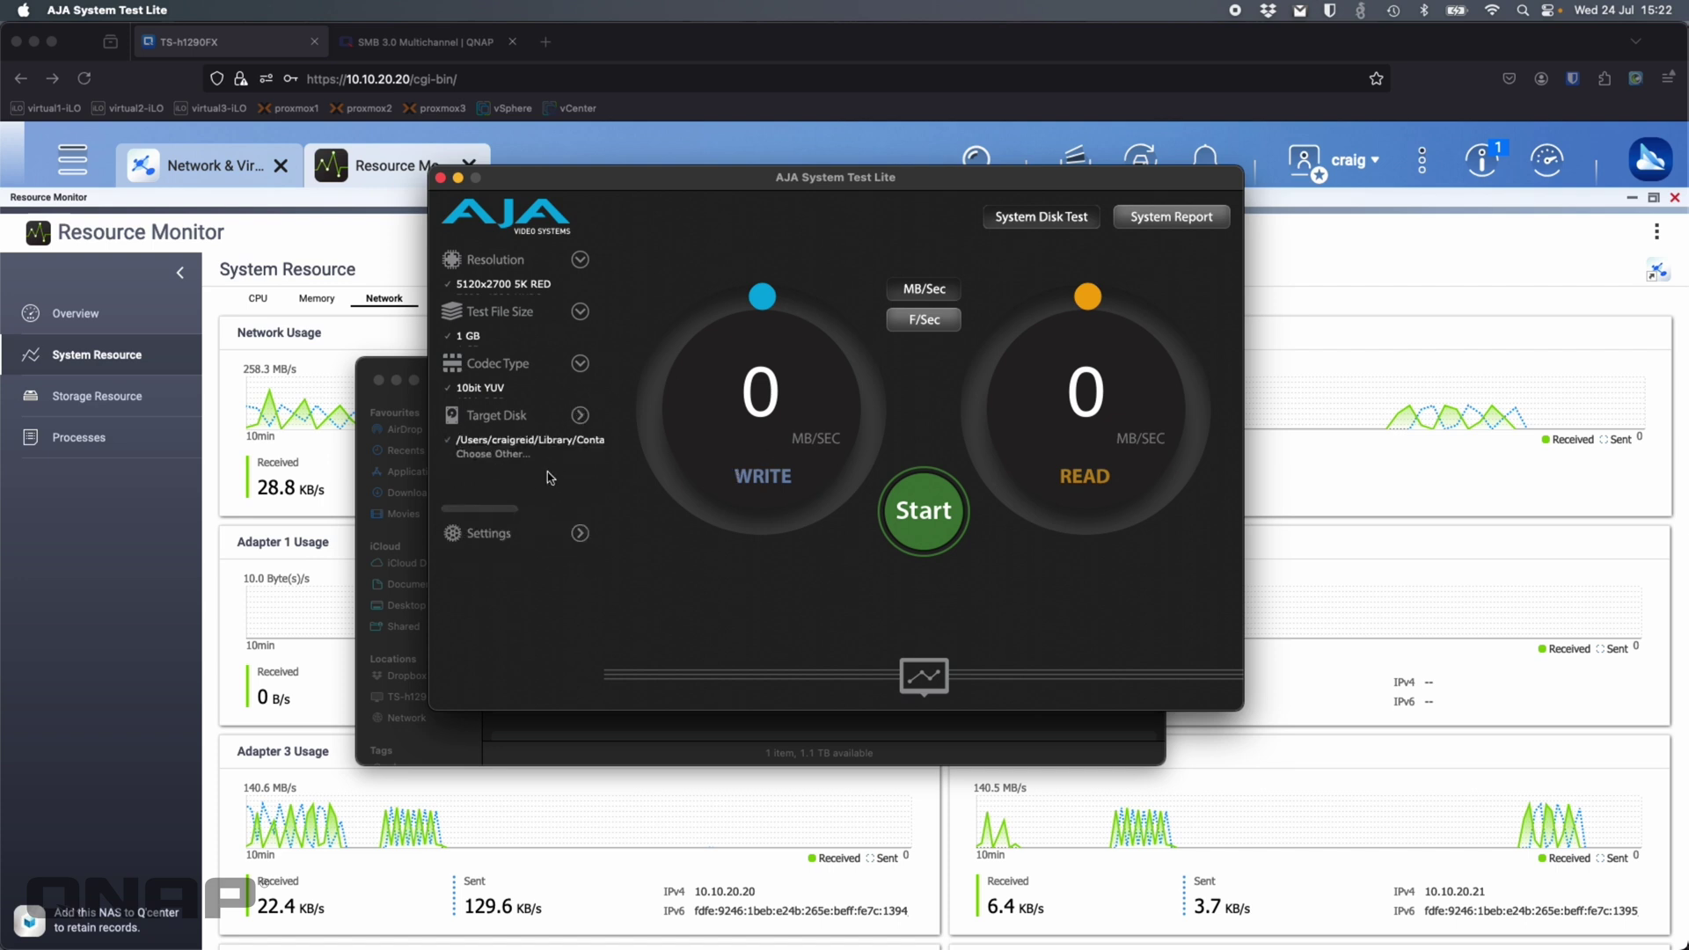
Point the AJA System Test target disk at /Volumes/AJA on TS-h1290FX and start the speed test
click(493, 454)
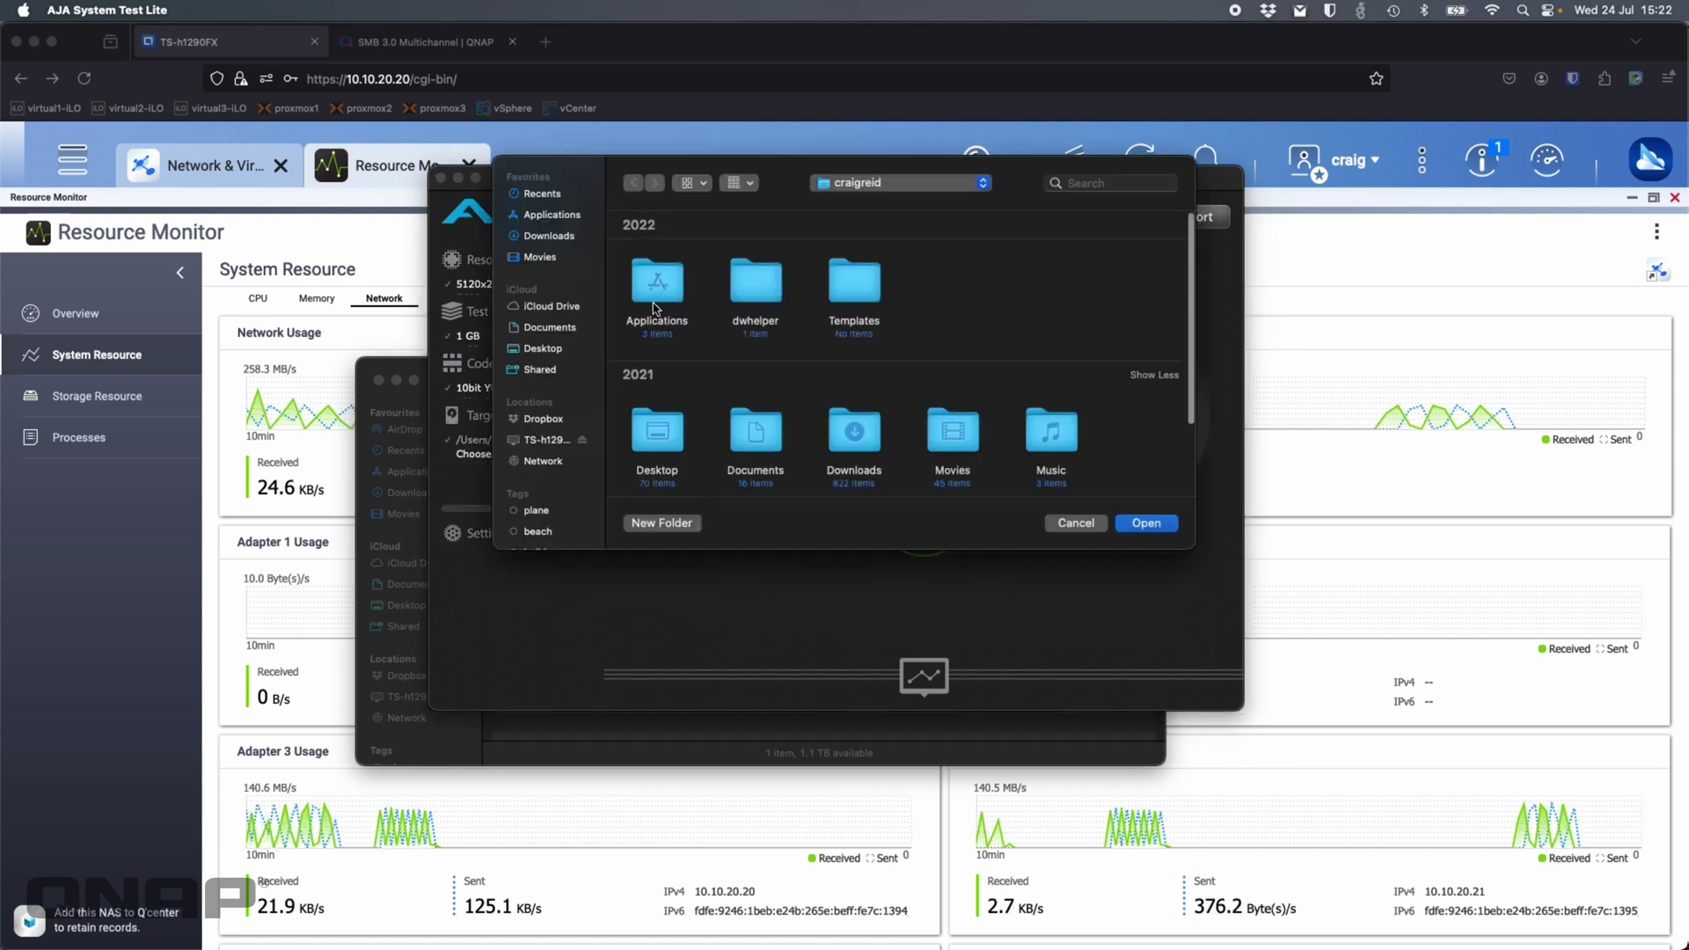
click(552, 439)
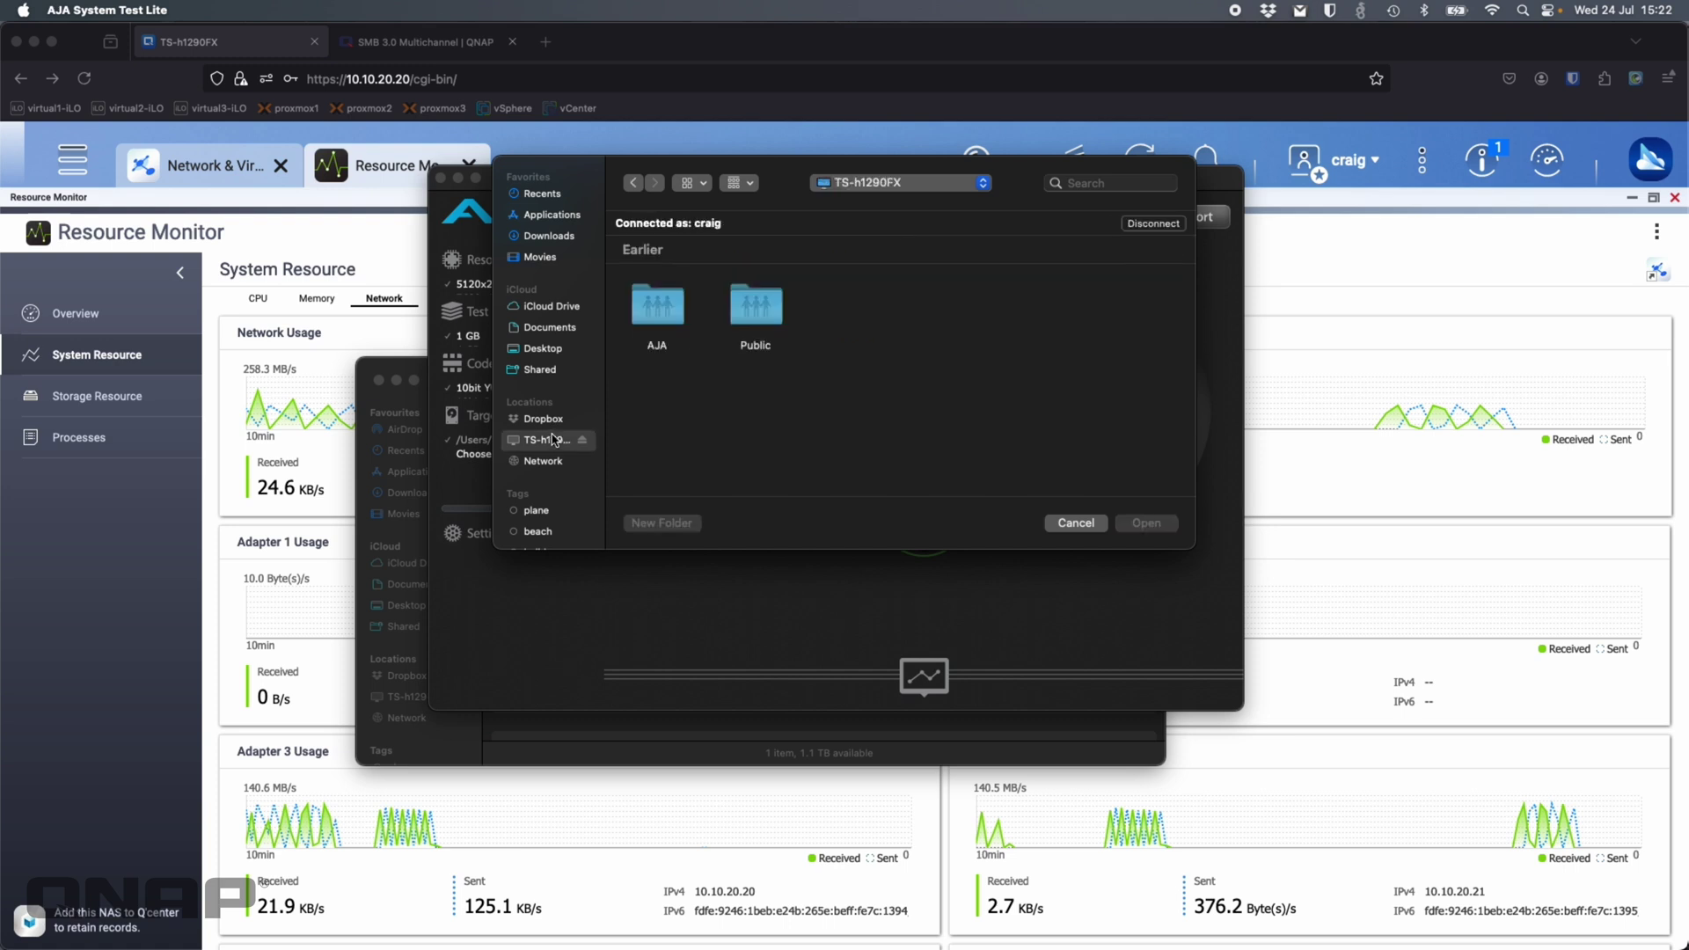
double_click(658, 320)
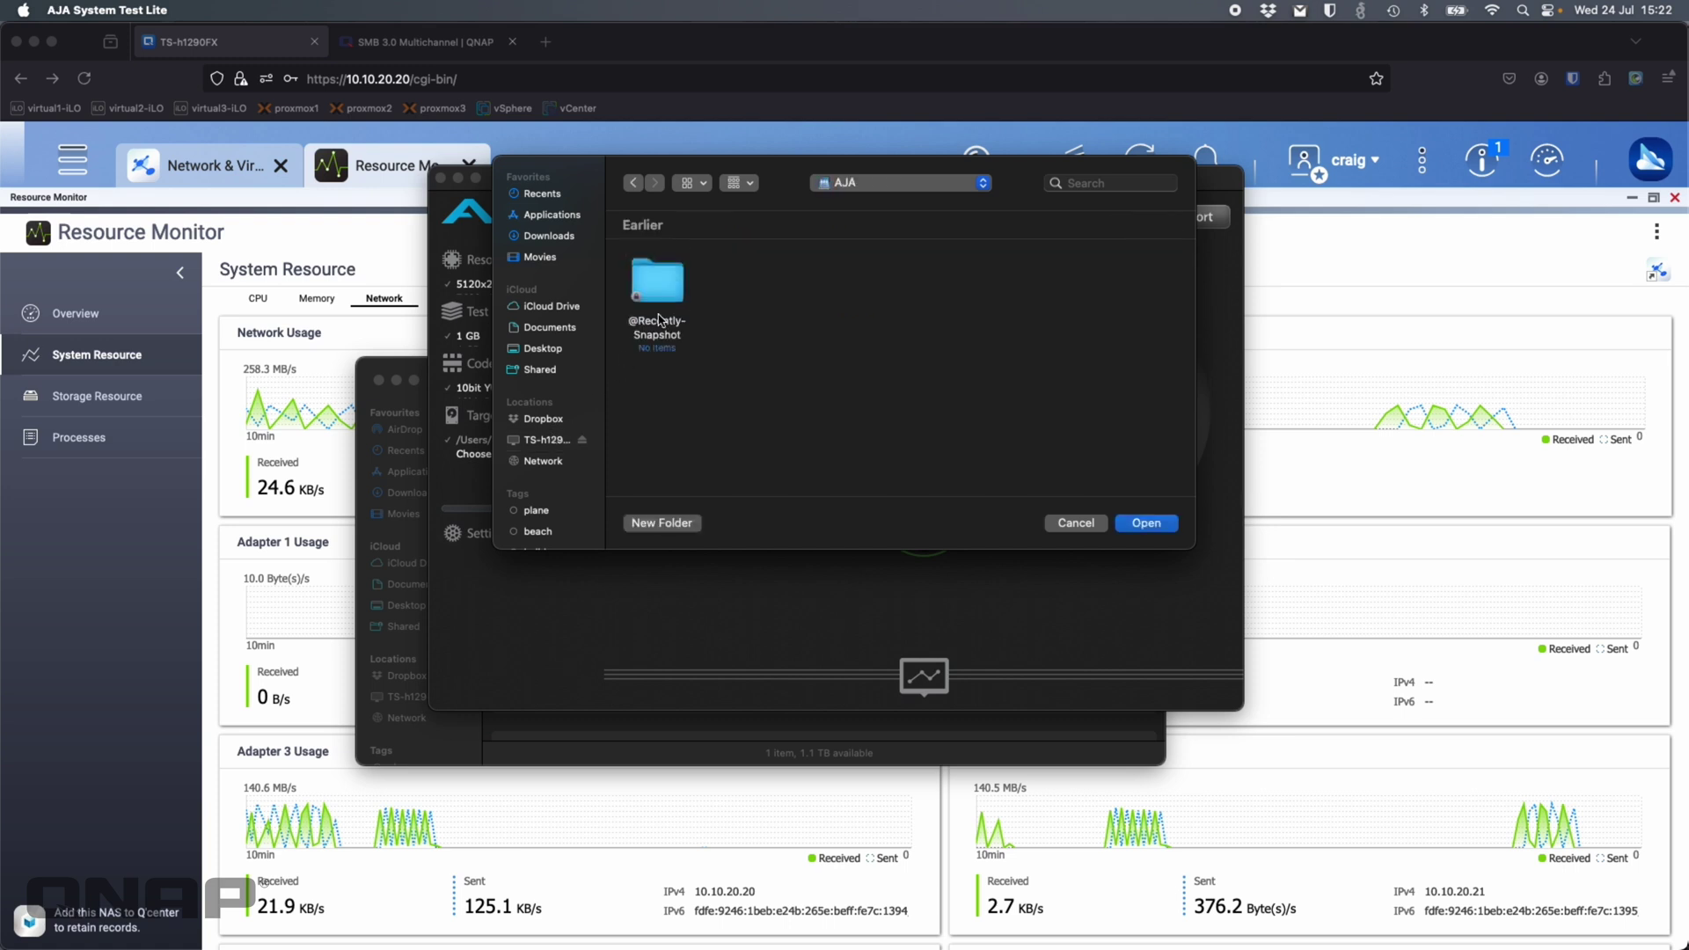
click(1134, 524)
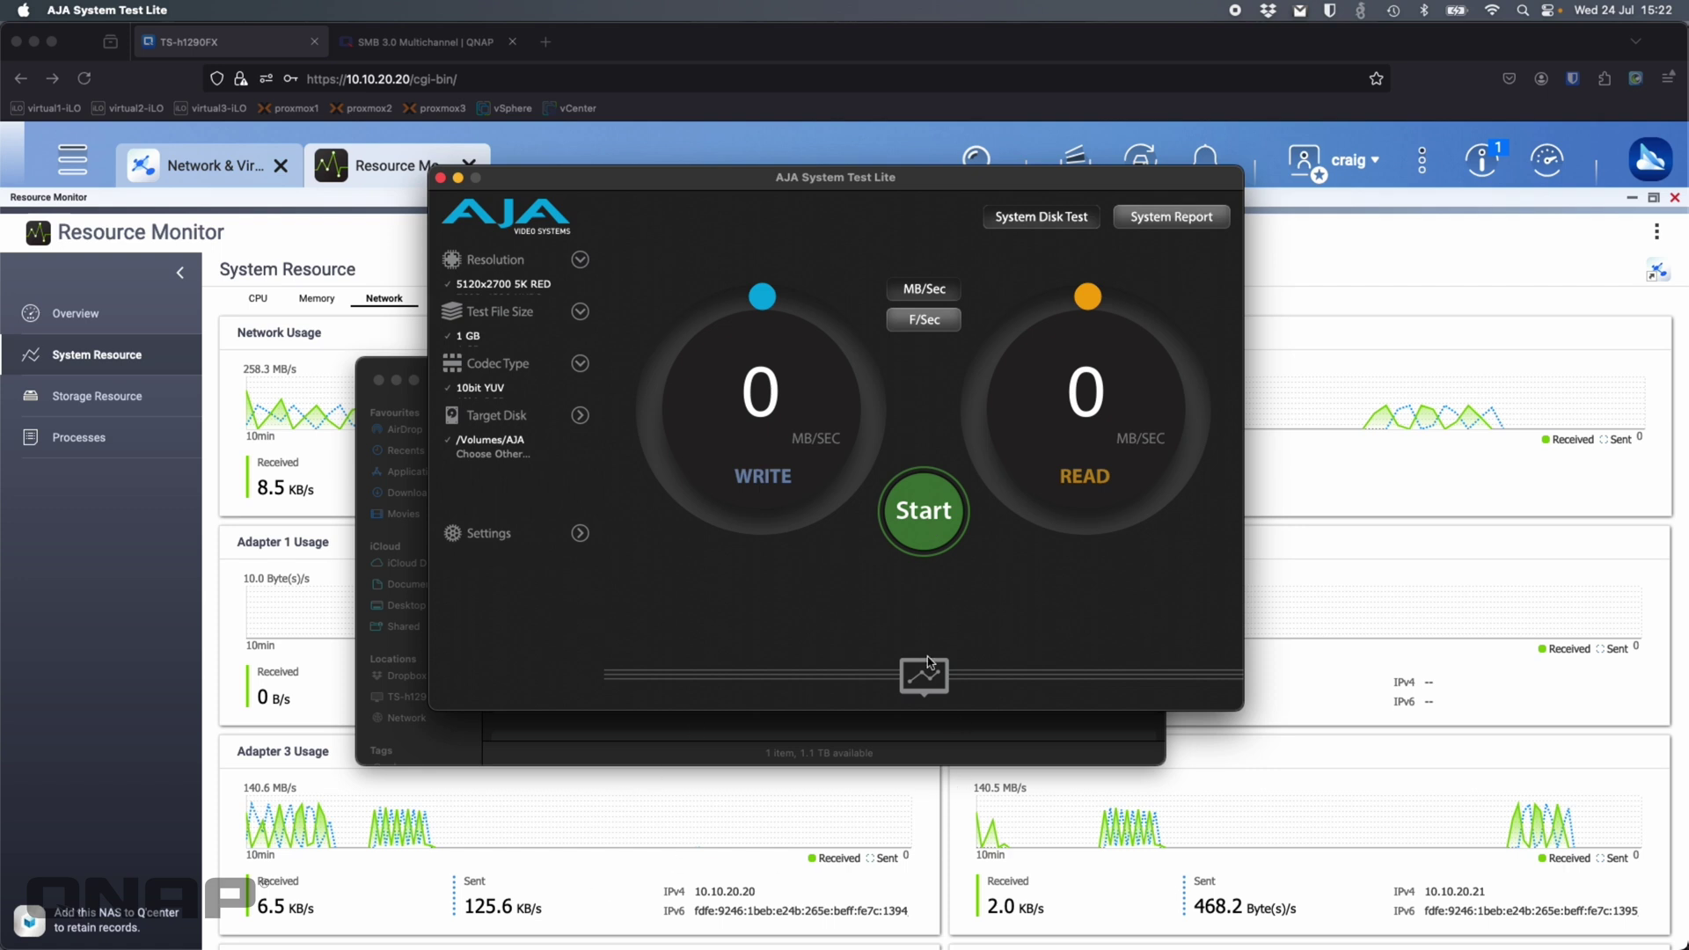
click(918, 518)
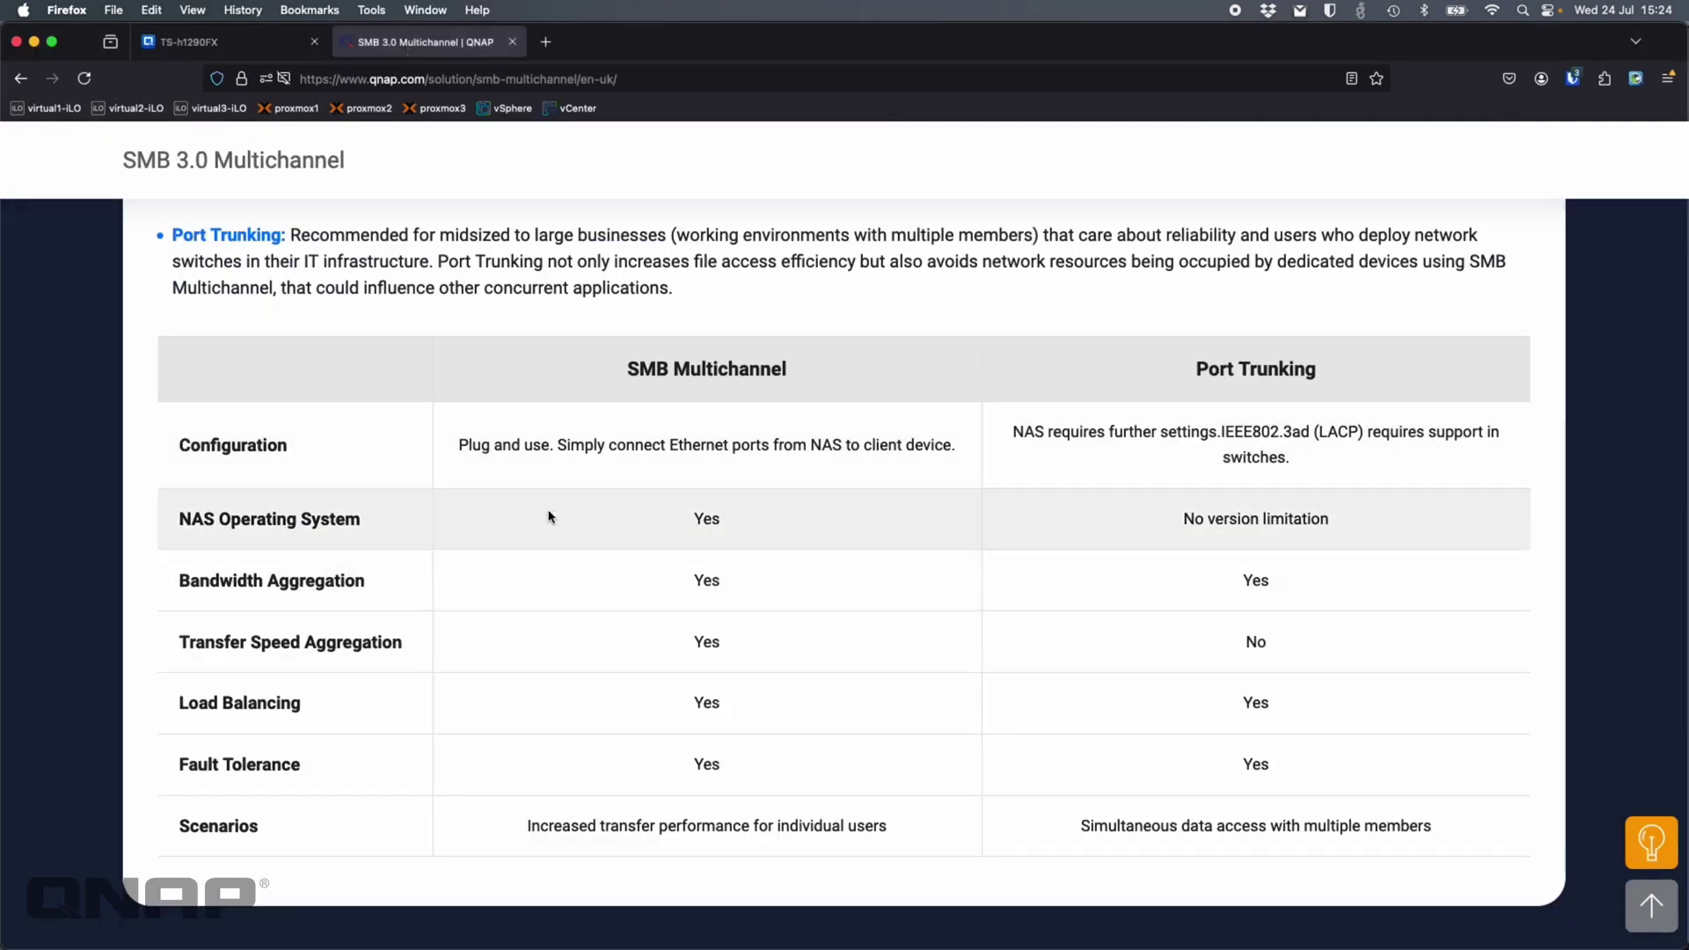
Verify SMB Multichannel in Control Panel's Win/Mac/NFS/WebDAV advanced options, then return to Resource Monitor
click(207, 43)
click(72, 159)
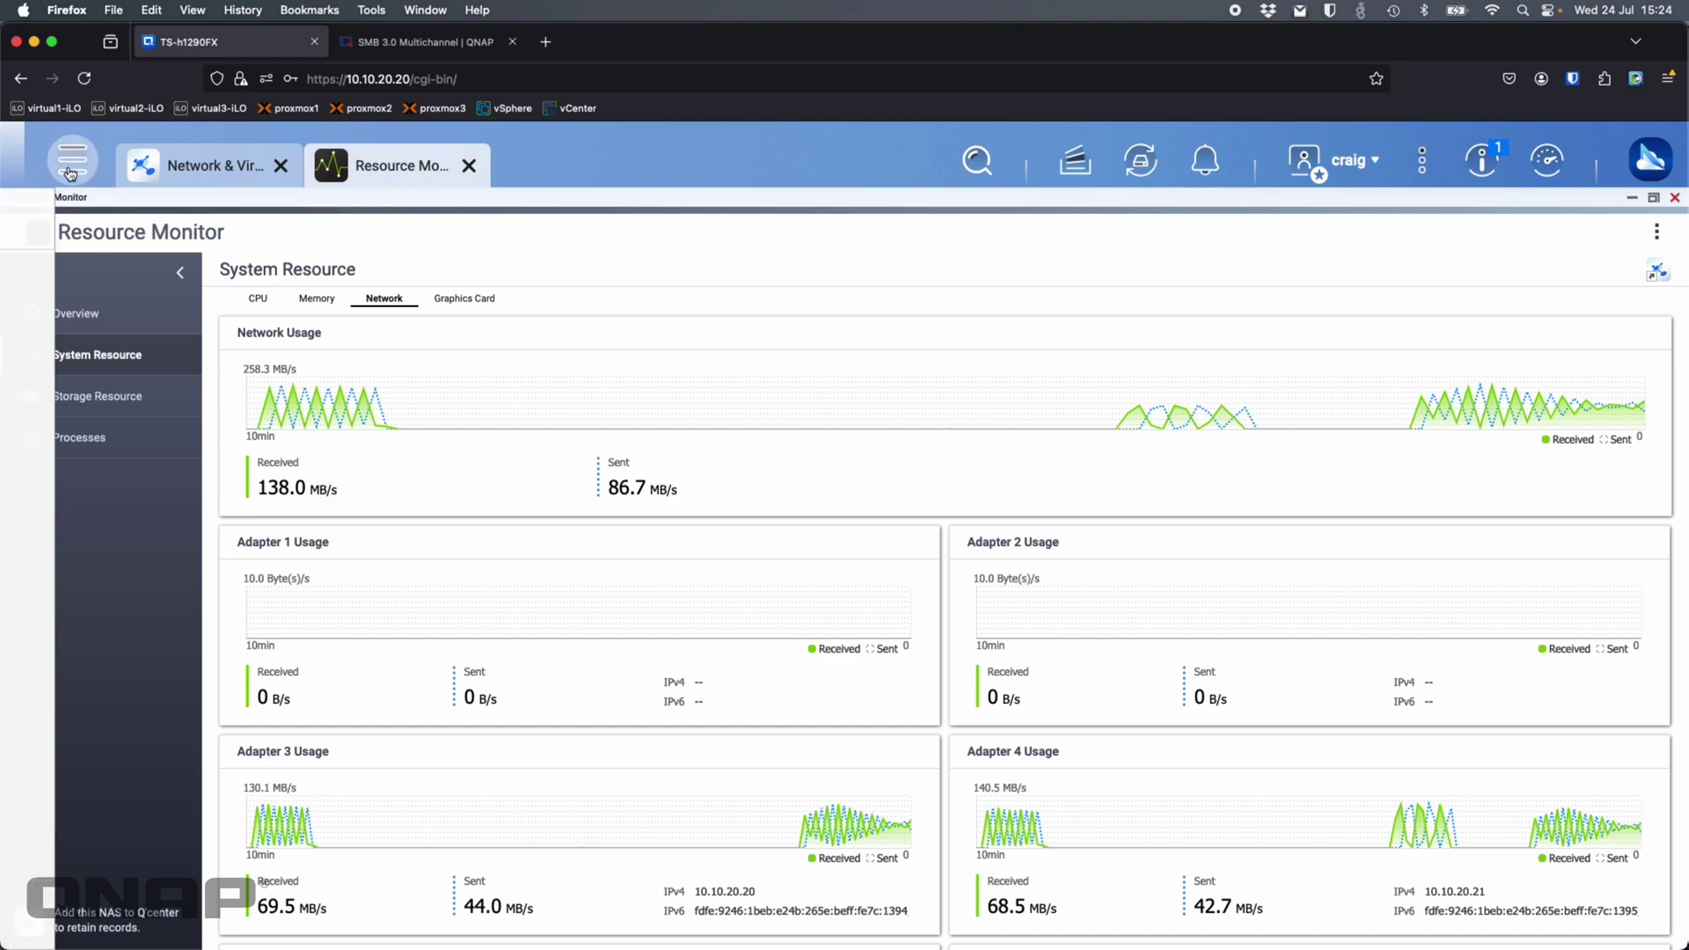
click(141, 339)
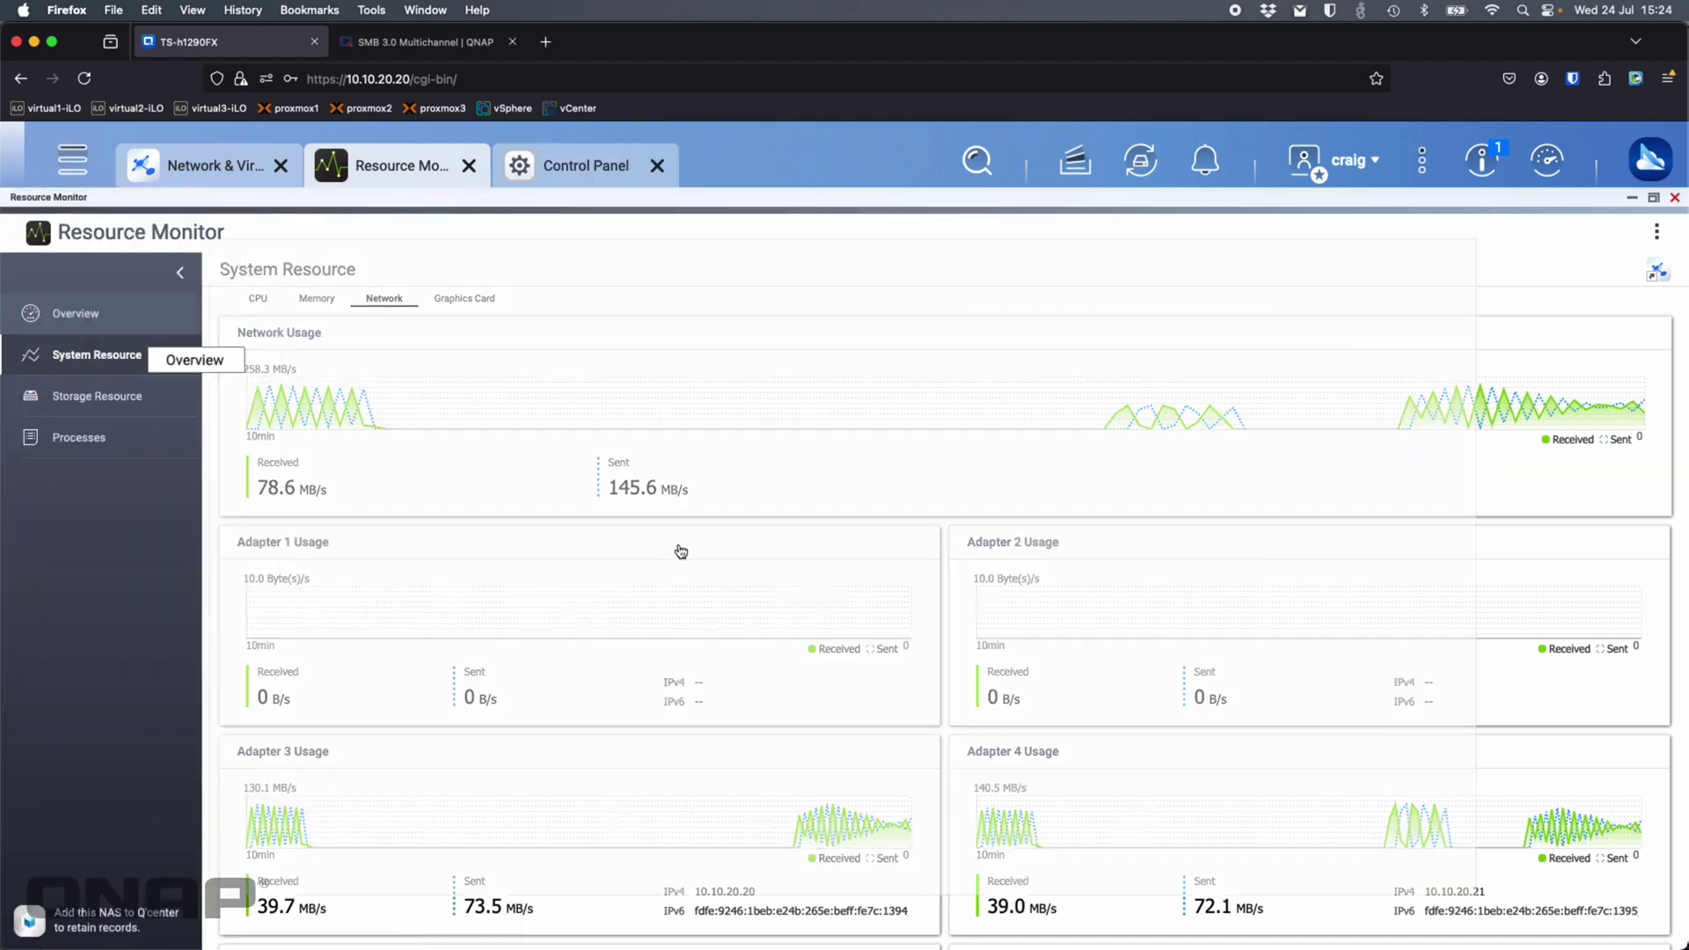
click(1100, 711)
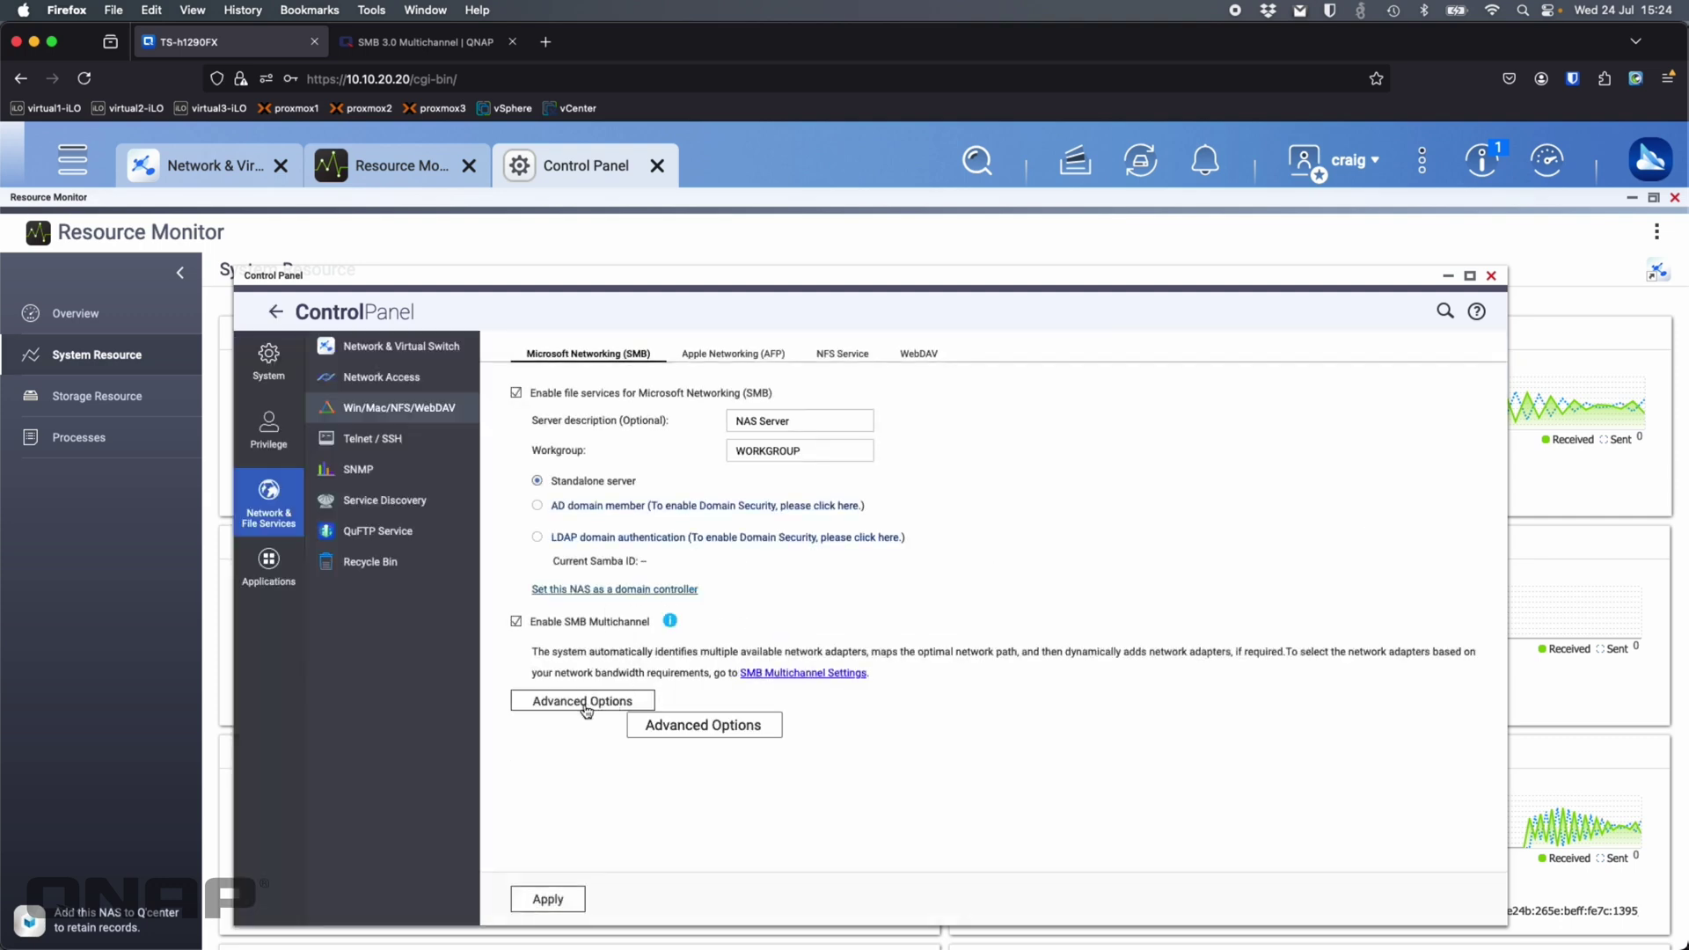
click(573, 704)
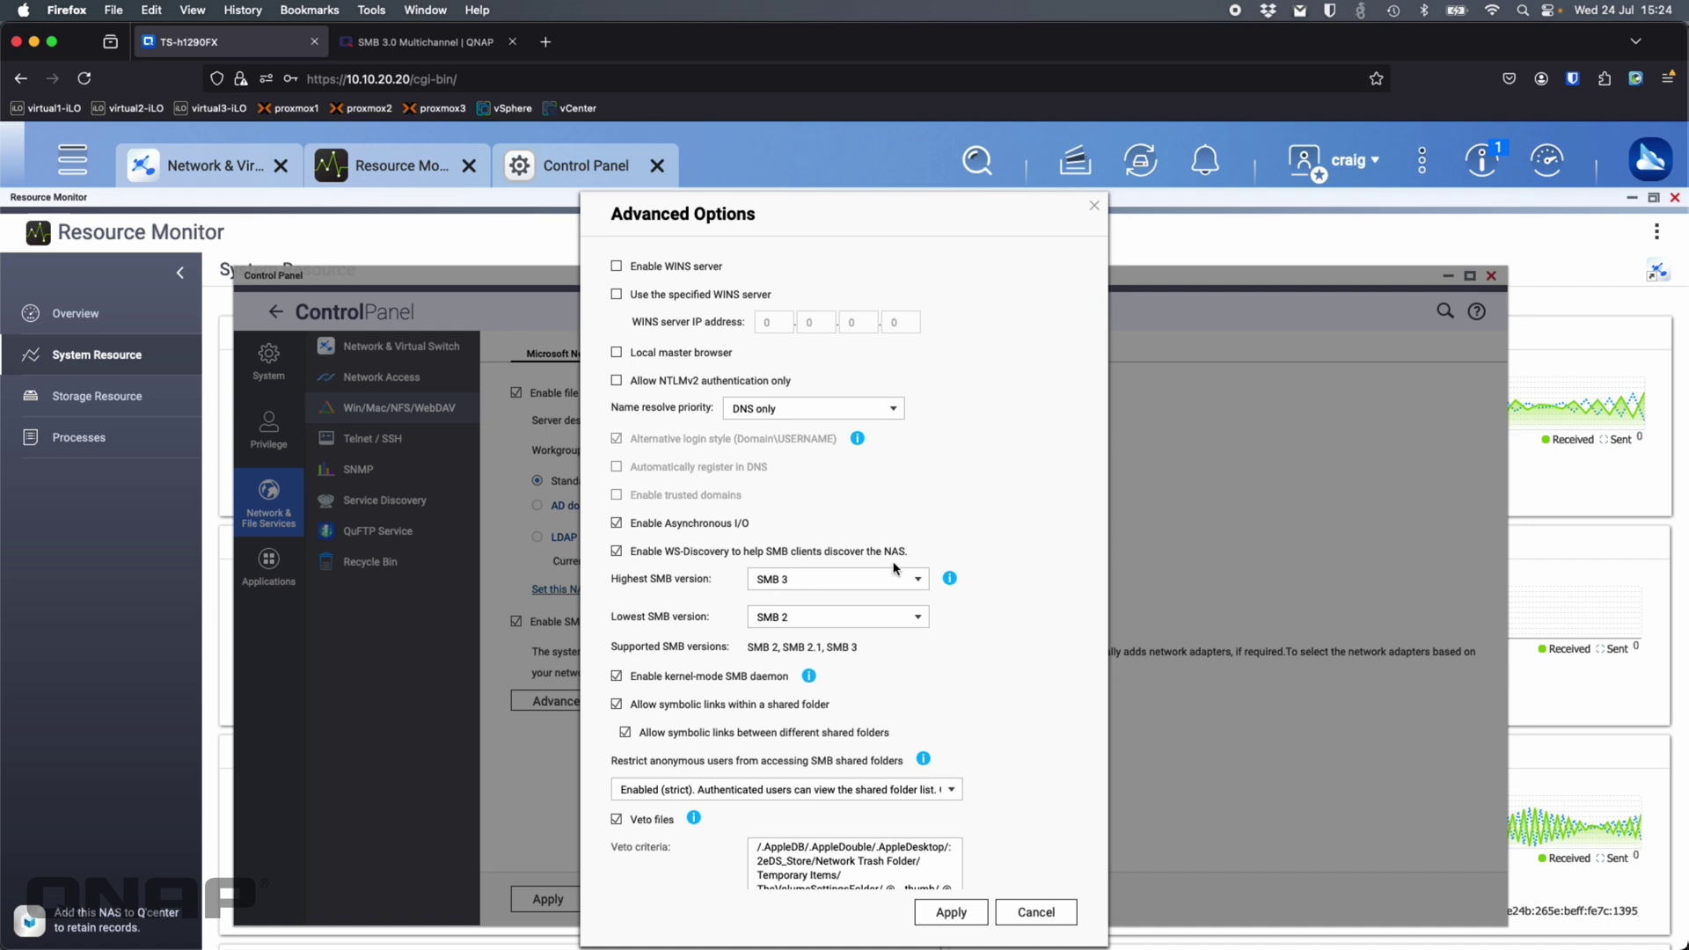
click(1063, 915)
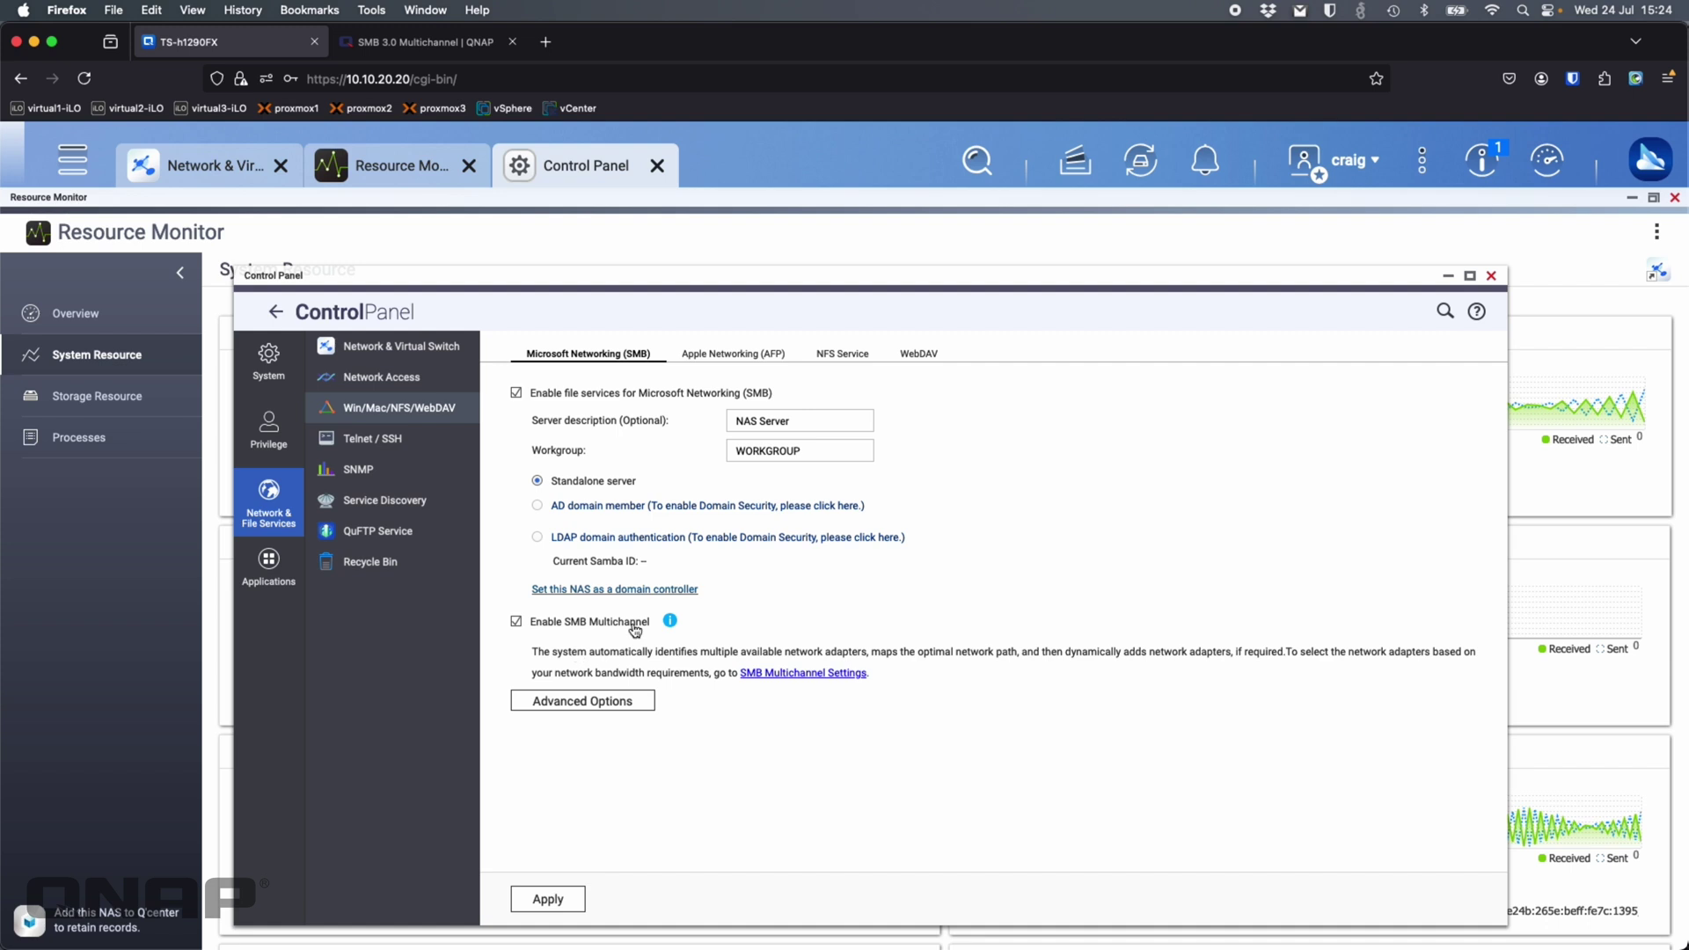
click(708, 197)
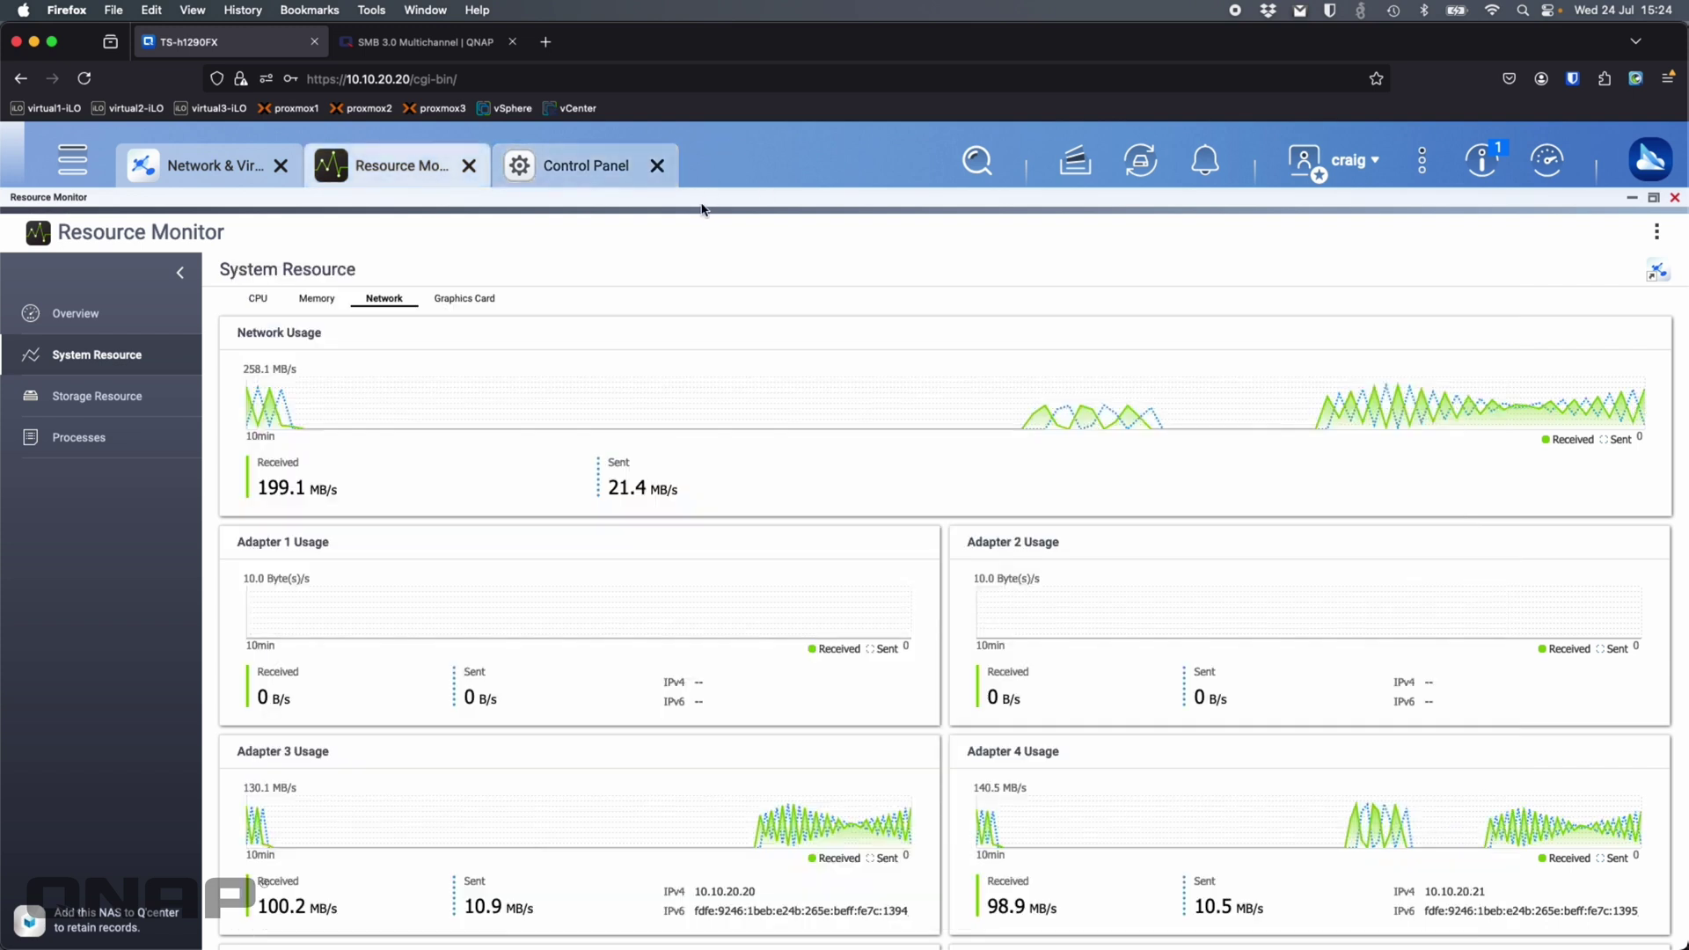
Show the Network & Virtual Switch interface list with Adapters 3 and 4 at 1 Gbps
mouse_move(878, 840)
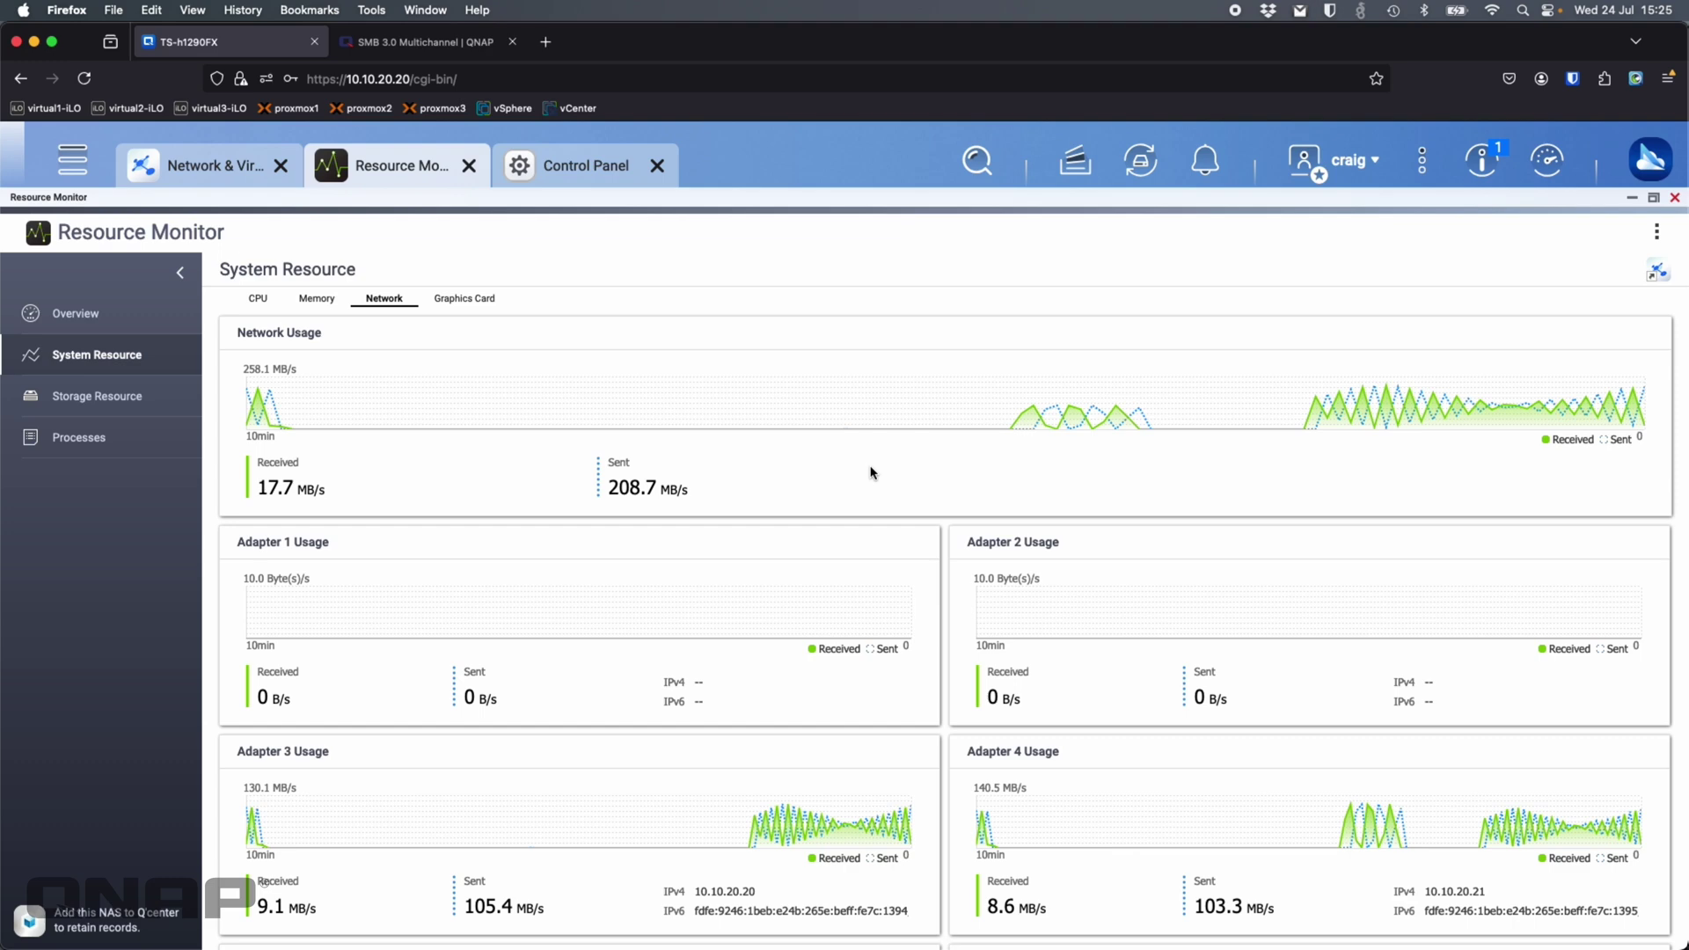
click(233, 183)
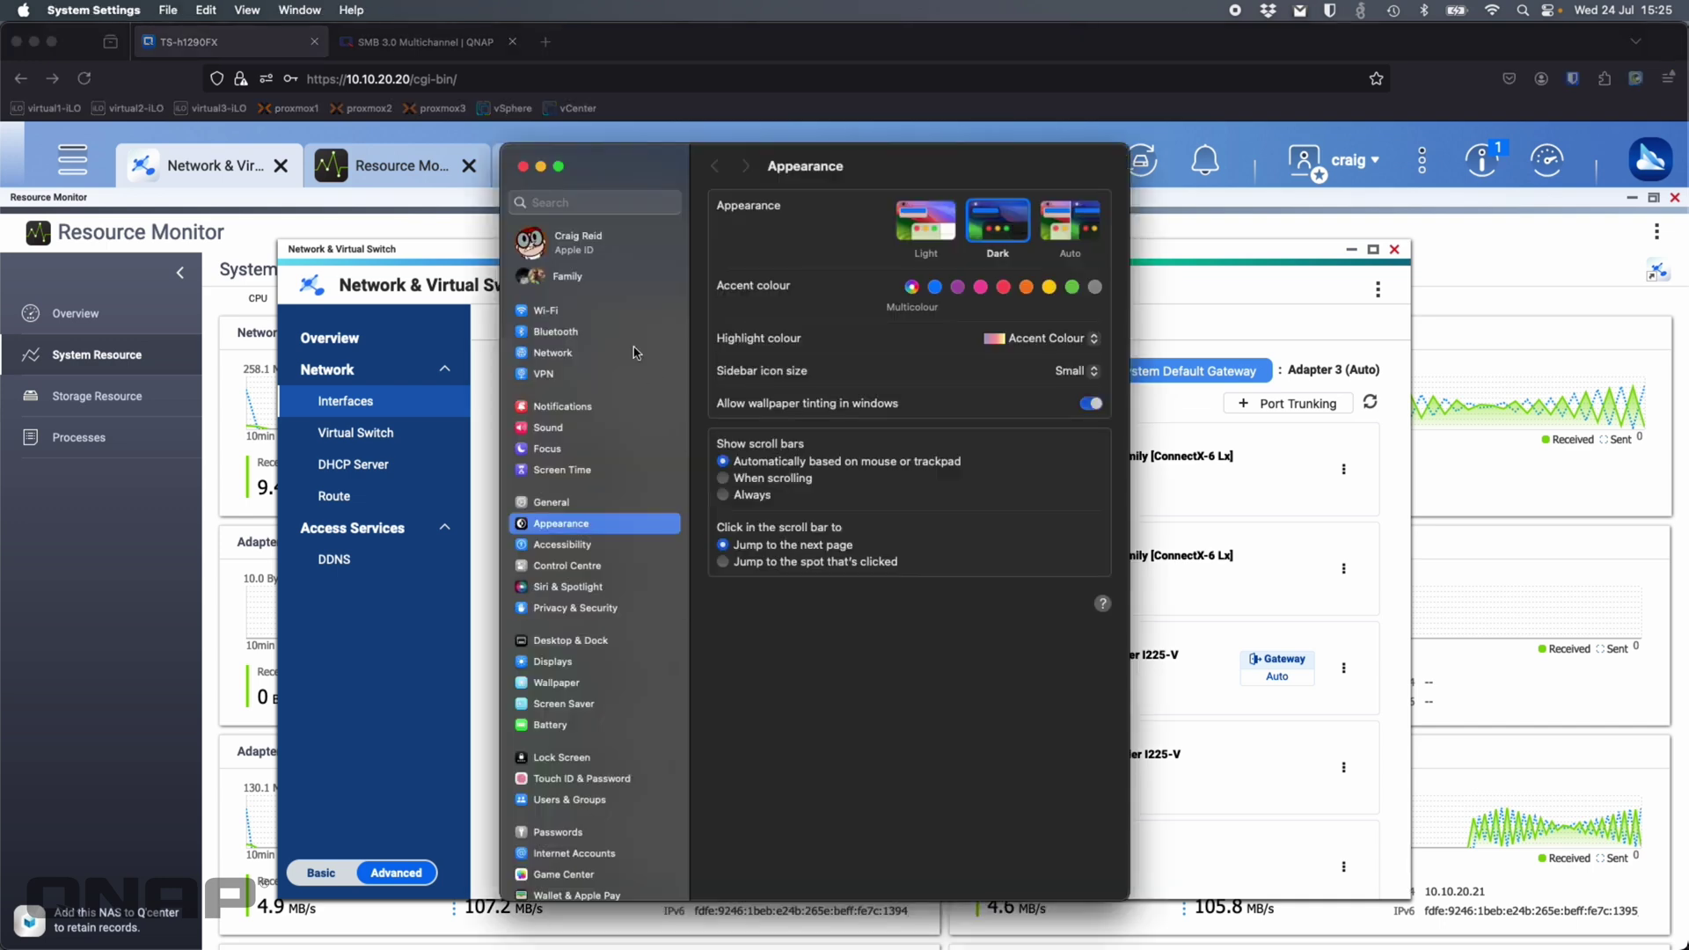
Check the IP details of the Mac's Belkin USB-C LAN and USB 10/100/1000 LAN adapters, then return to Firefox
click(587, 346)
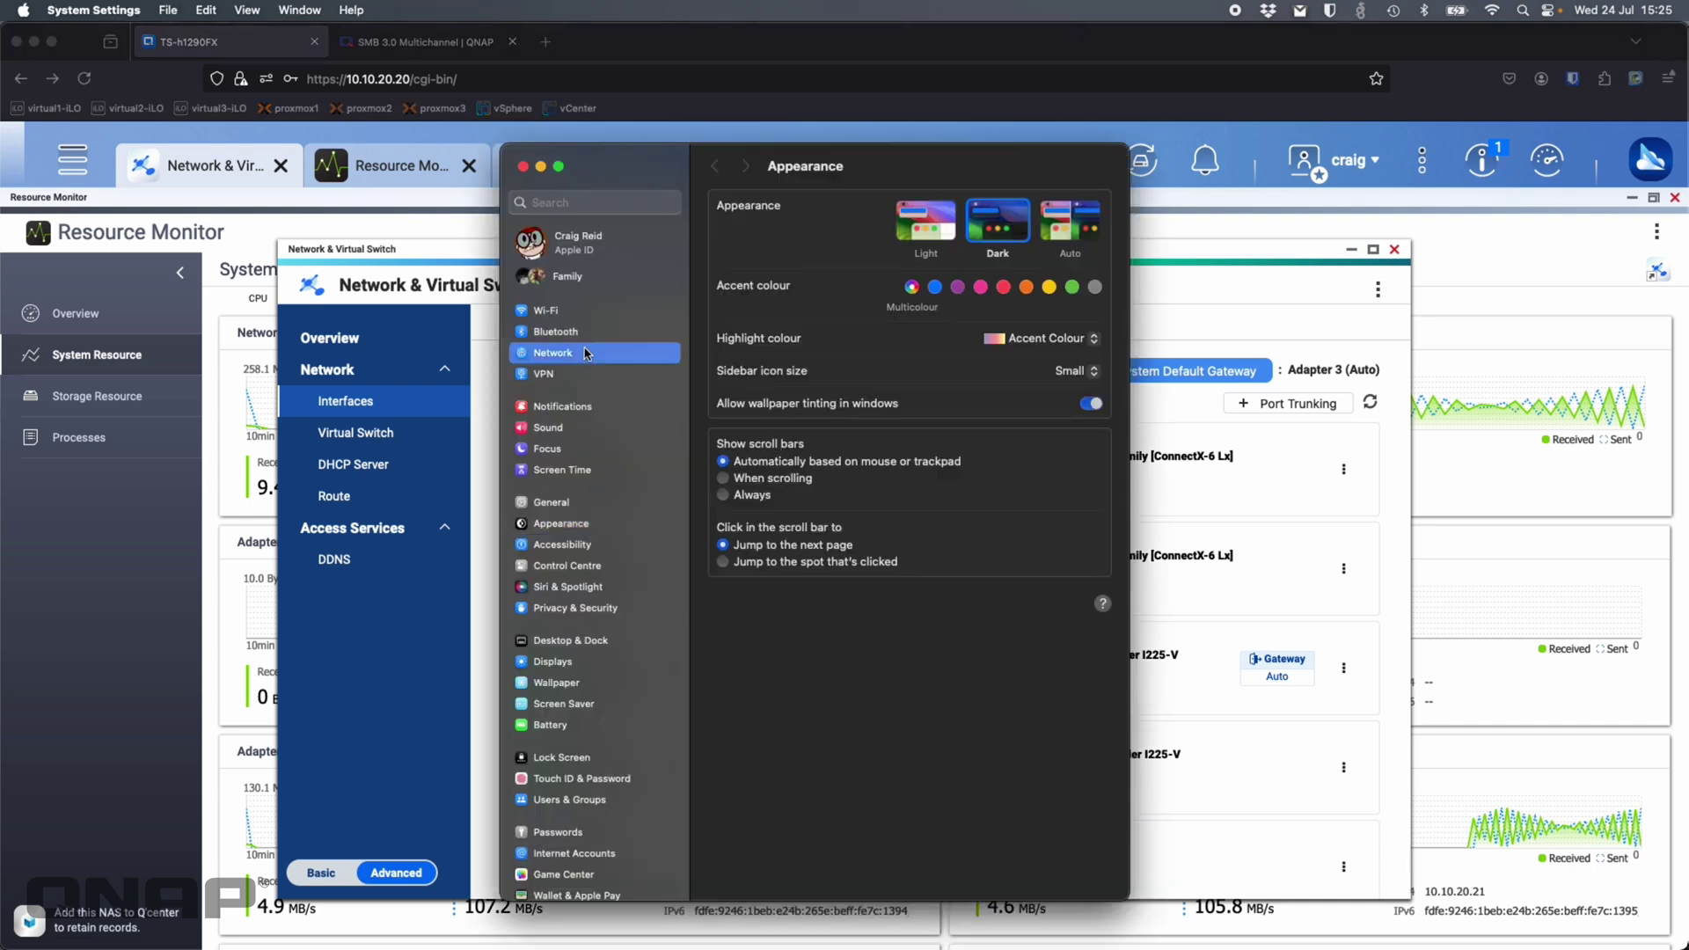
click(838, 264)
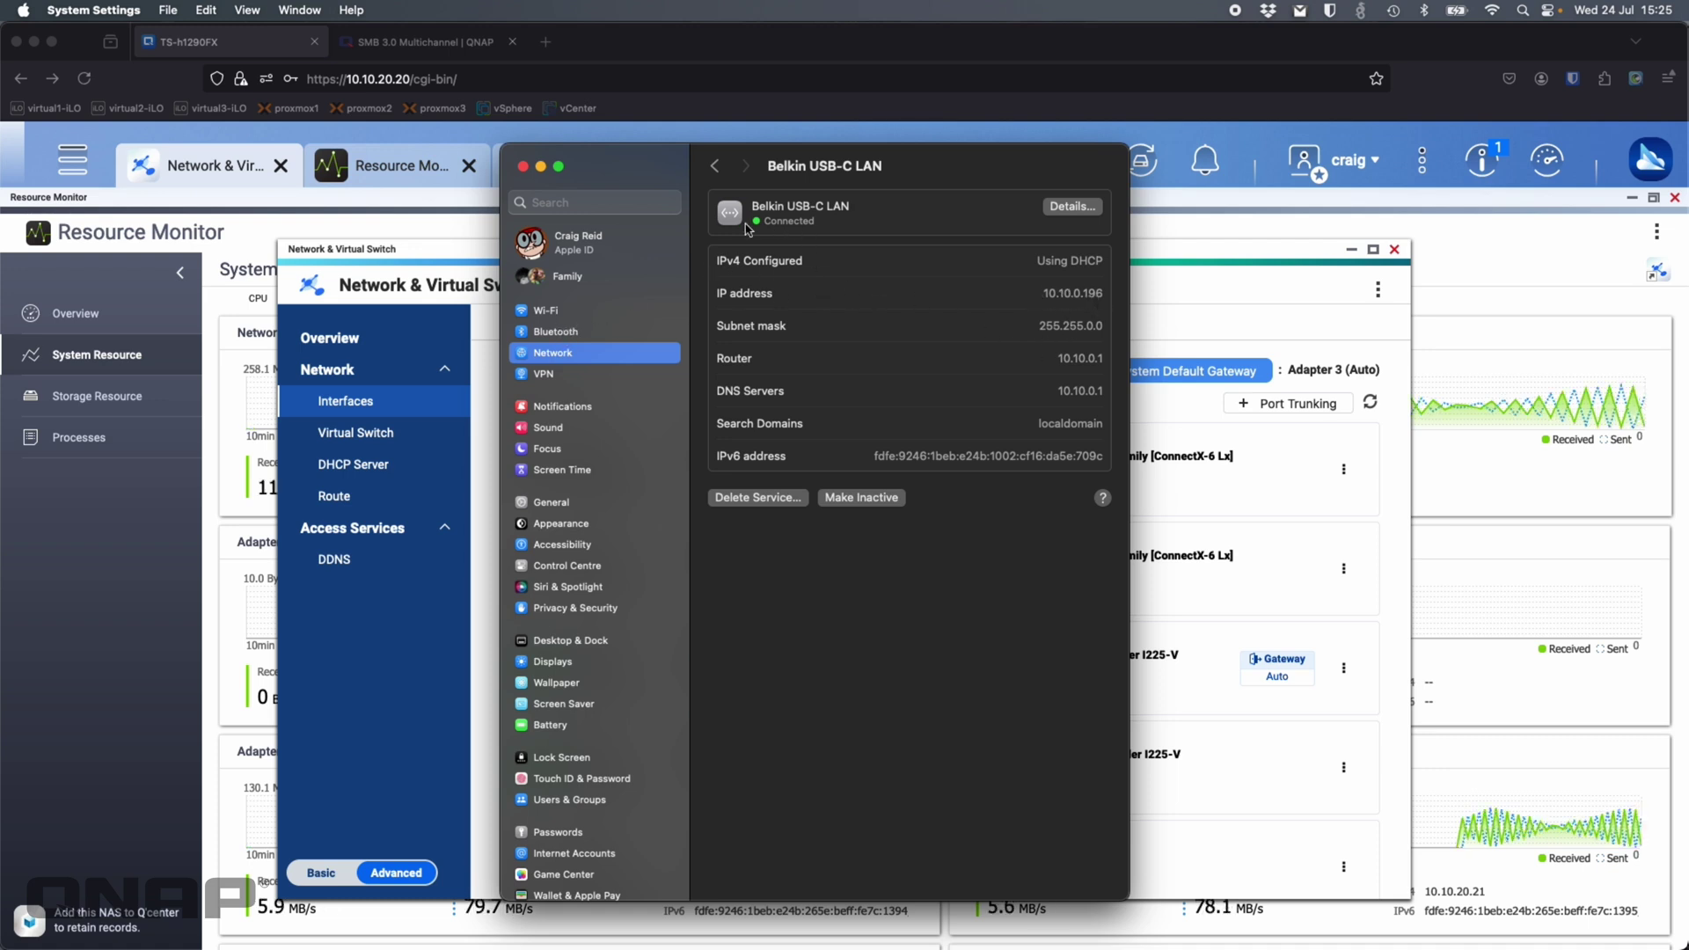
click(716, 166)
click(1011, 212)
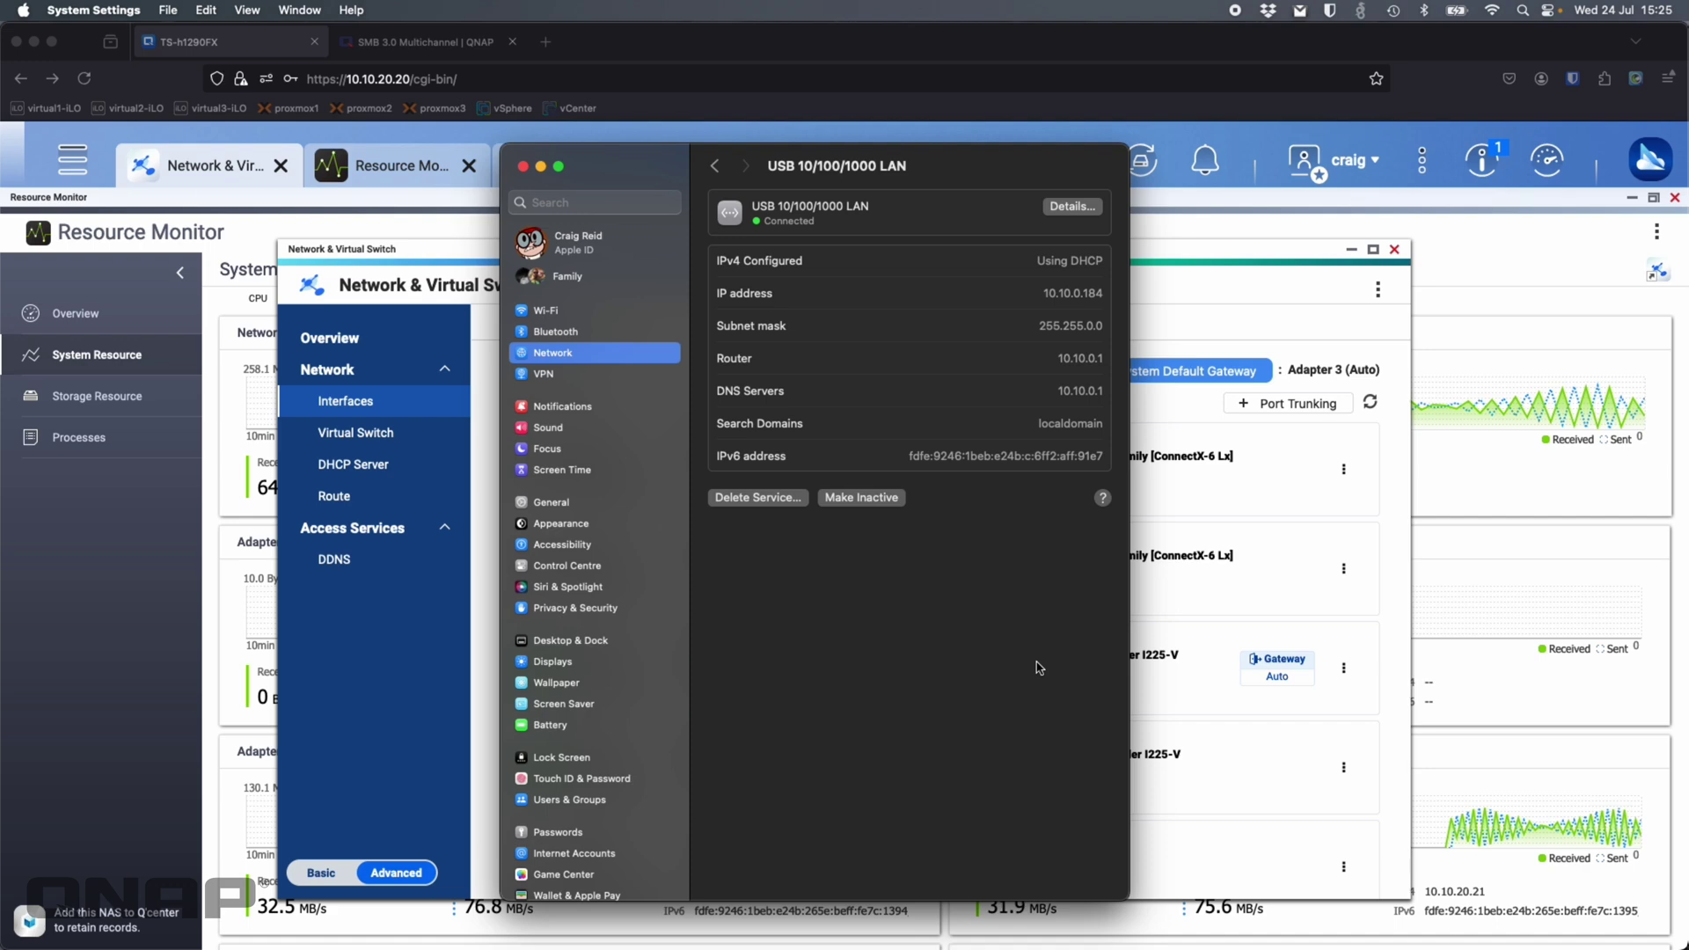
click(1220, 253)
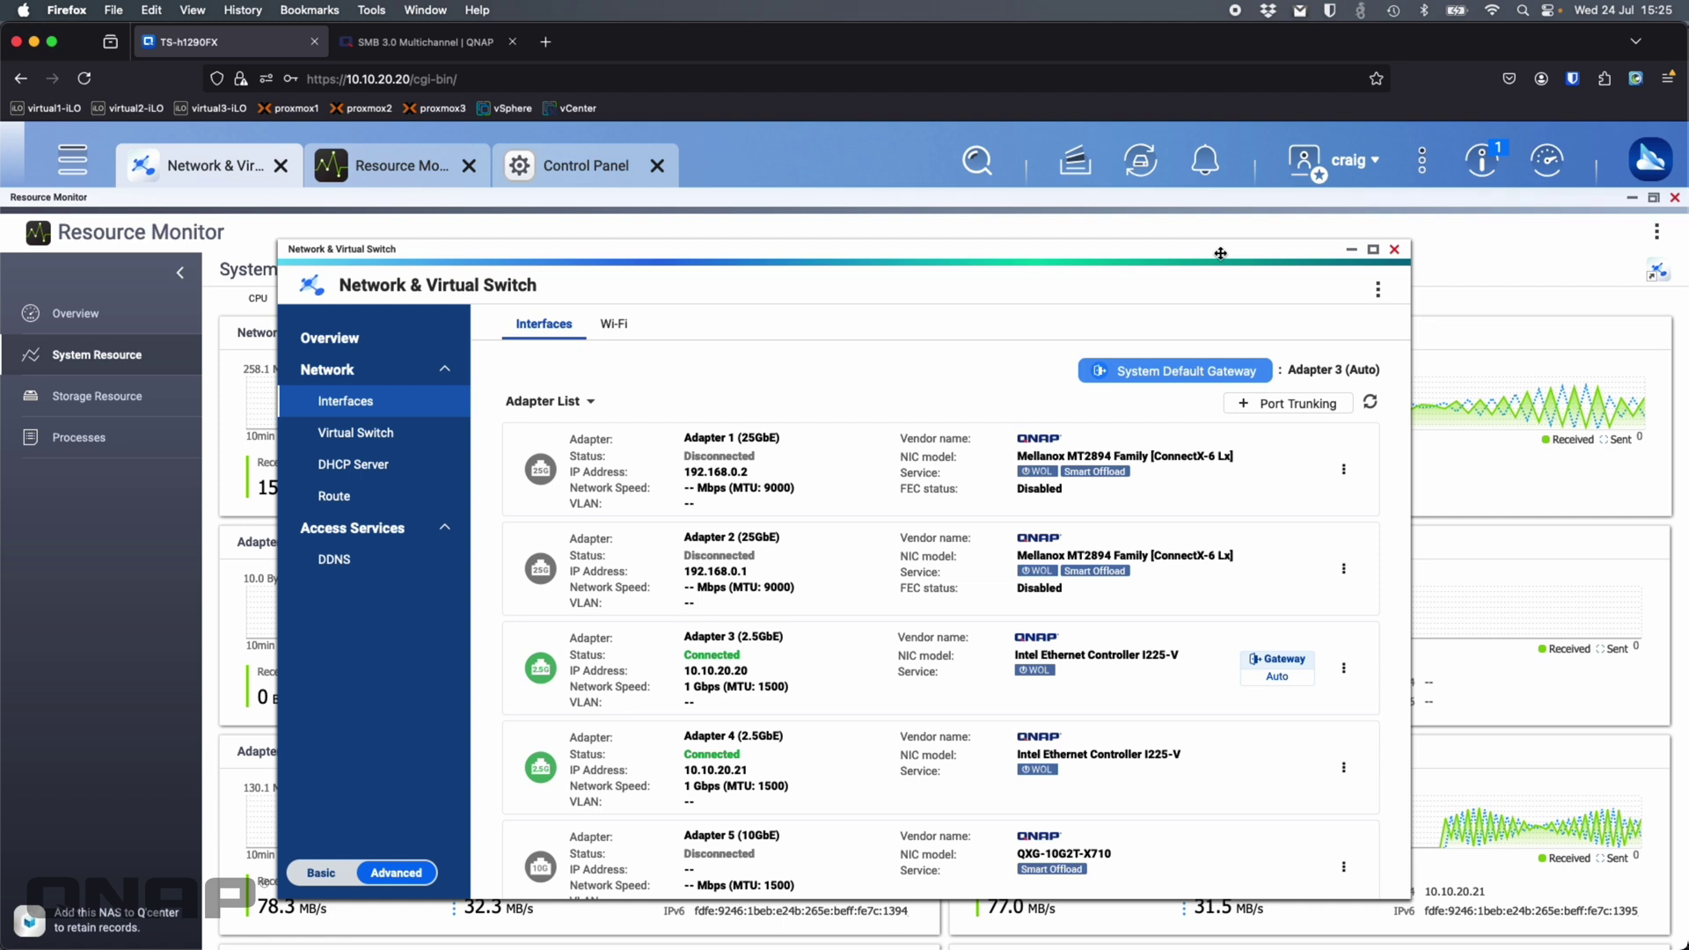
View Resource Monitor's network graphs, then the Win/Mac/NFS/WebDAV page showing SMB Multichannel enabled
click(802, 211)
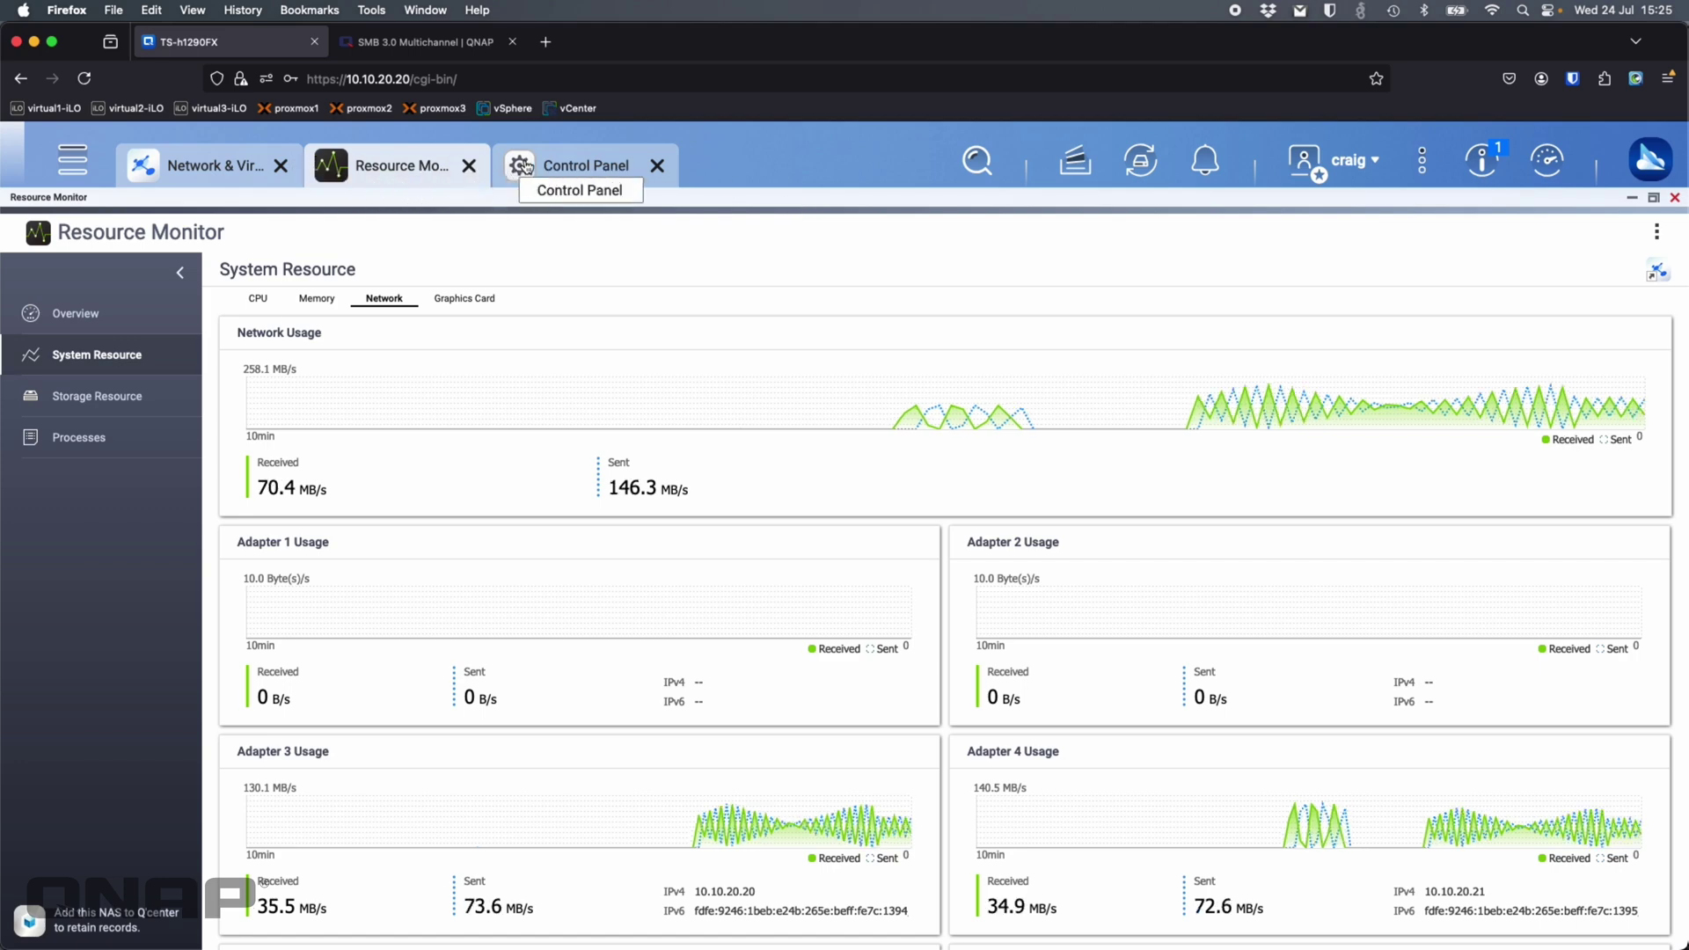
click(563, 169)
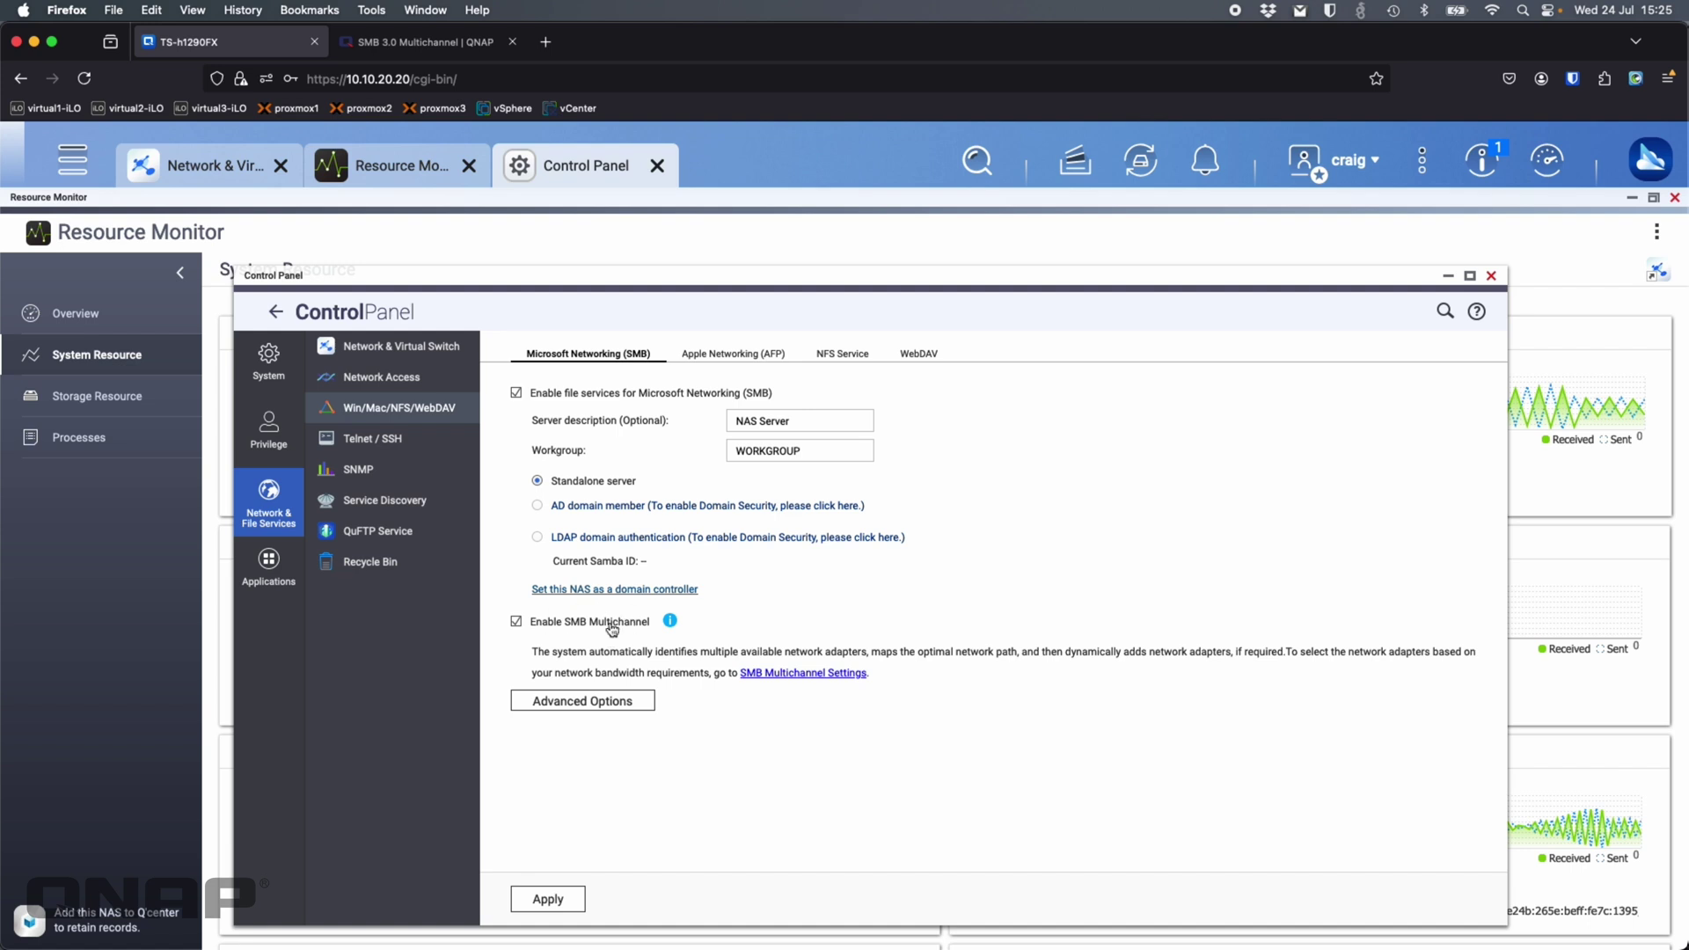